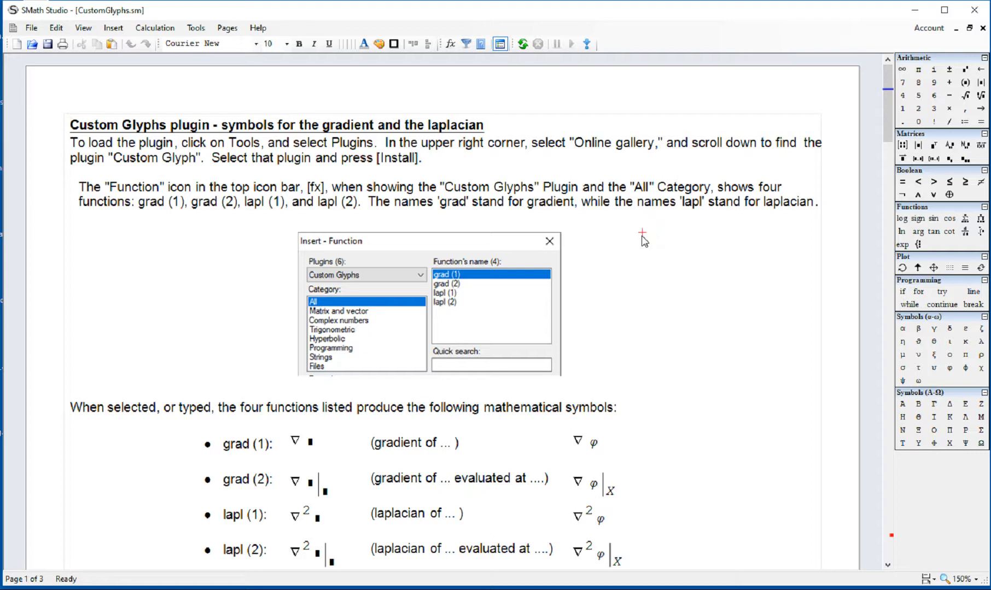
Step: Browse the grad and lapl functions of the Custom Glyphs plugin in the function insertion dialog, then close it without inserting
click(450, 47)
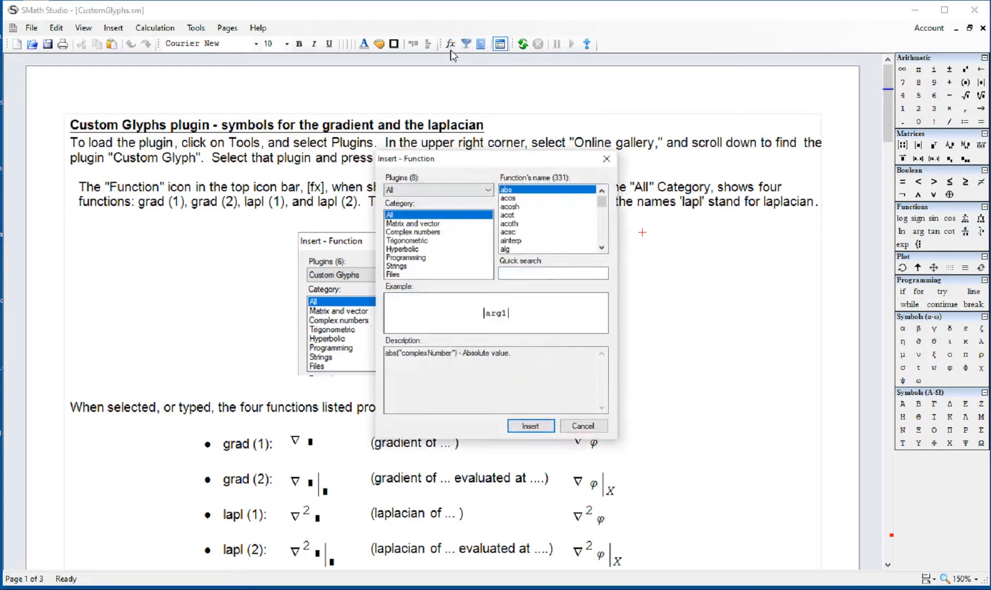
click(458, 191)
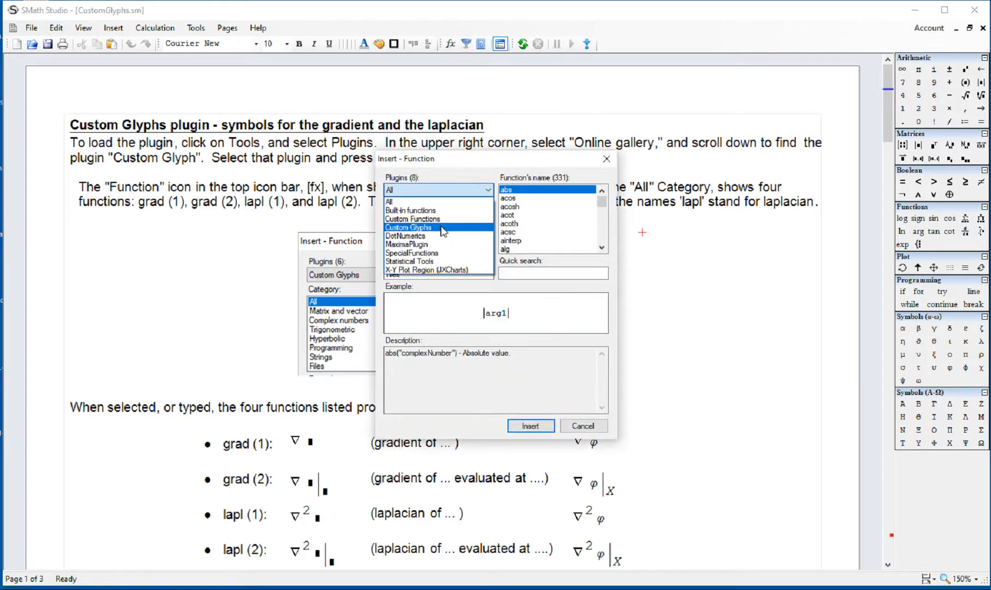
click(445, 227)
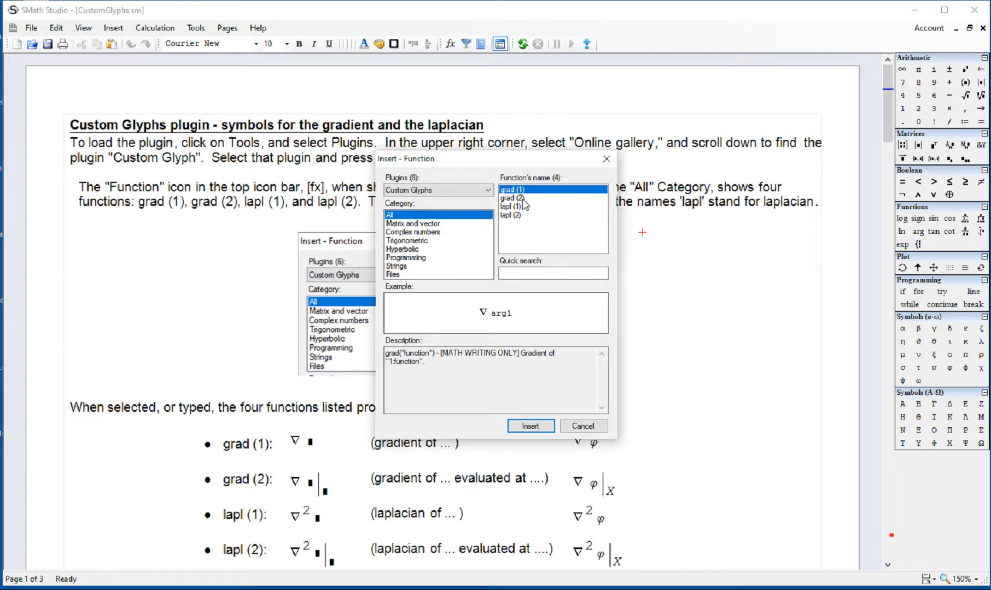
click(522, 199)
click(522, 206)
click(519, 216)
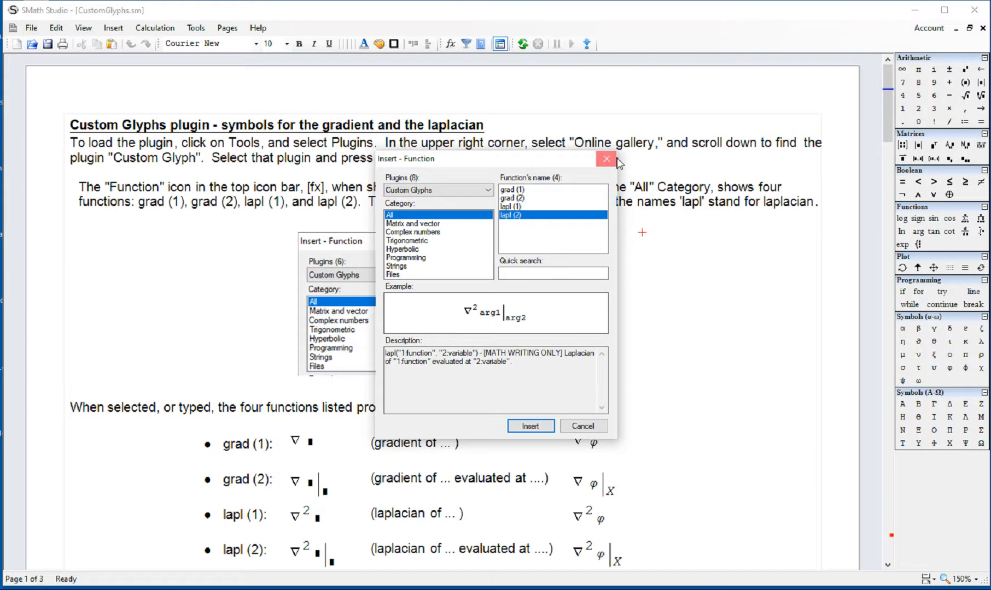
click(605, 159)
Step: Examine the symbols, descriptions and φ examples listed for grad (1), grad (2), lapl (1) and lapl (2)
scroll(678, 378, down, 3)
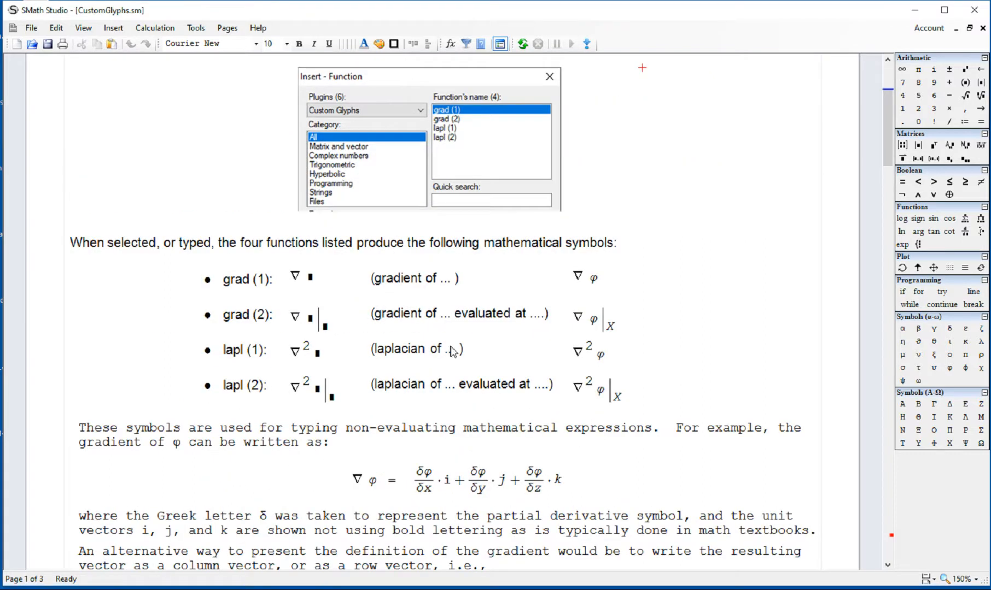
click(325, 289)
click(314, 281)
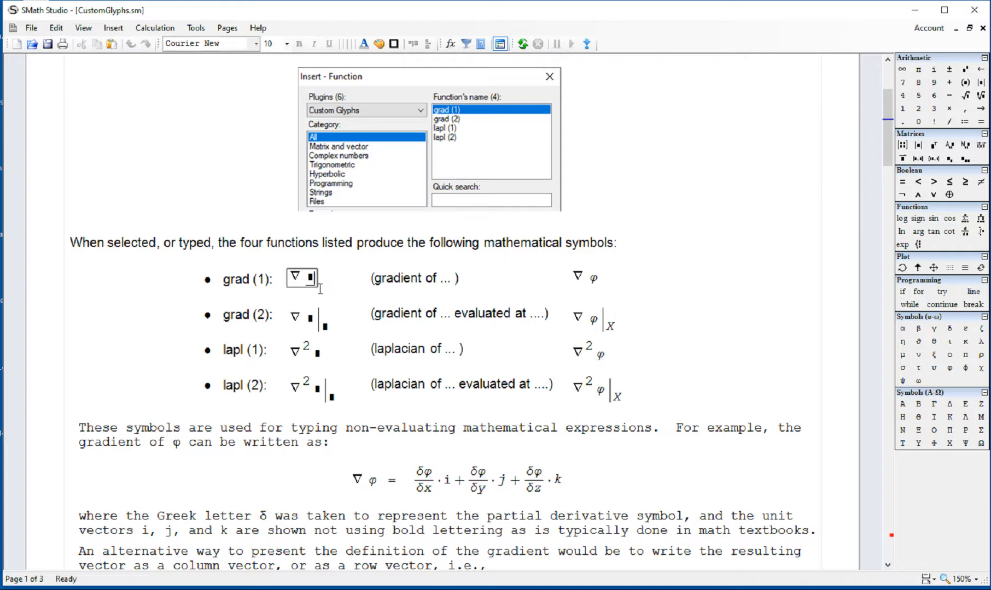
click(312, 327)
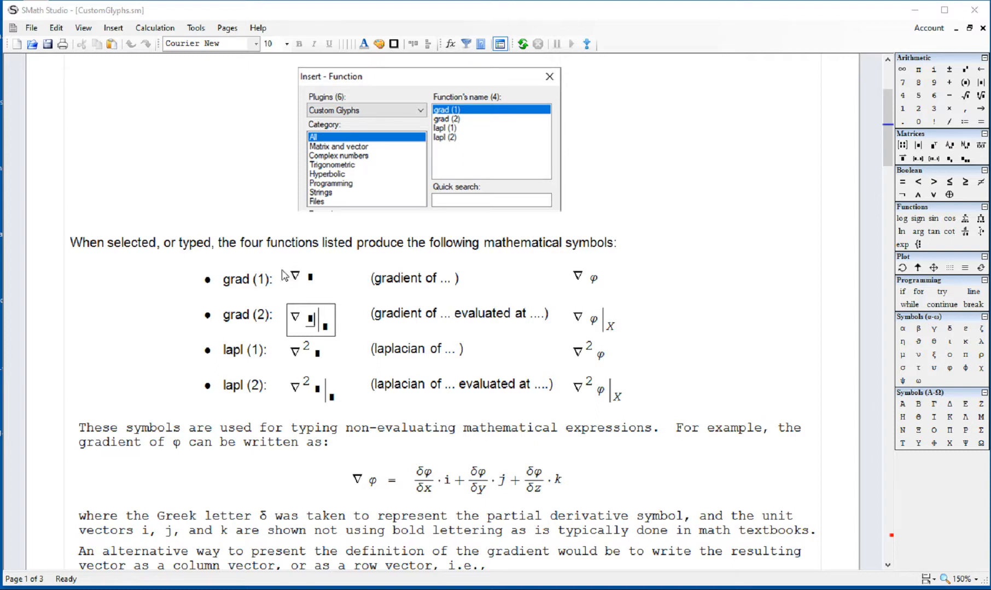
drag(281, 270, 312, 282)
click(399, 277)
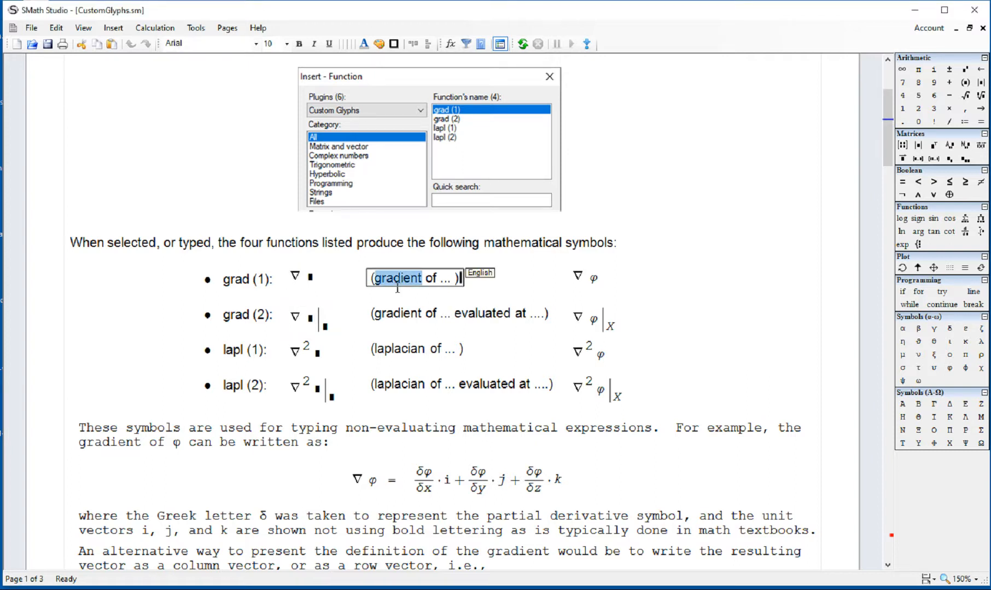
click(310, 280)
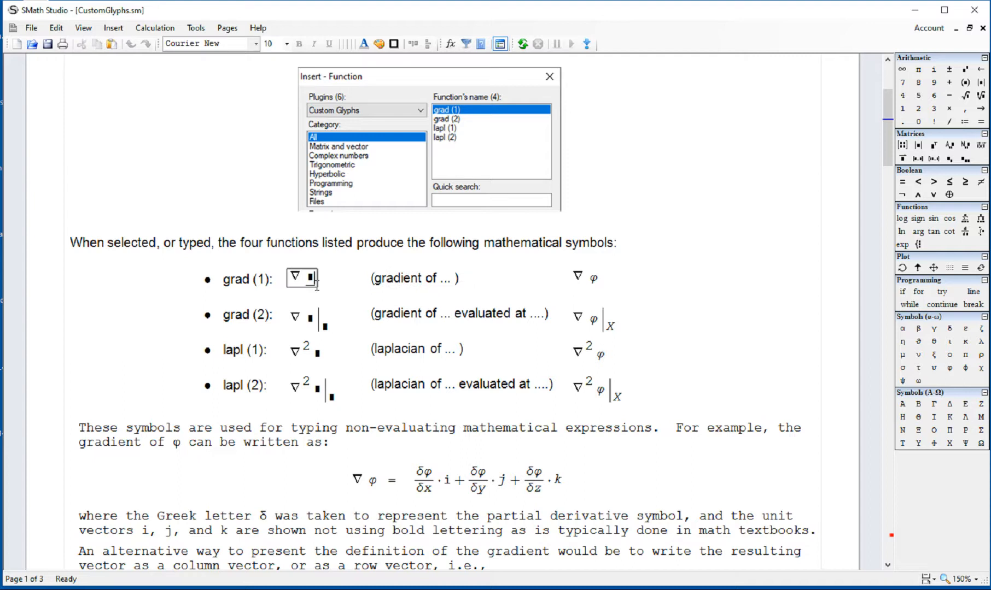
click(588, 278)
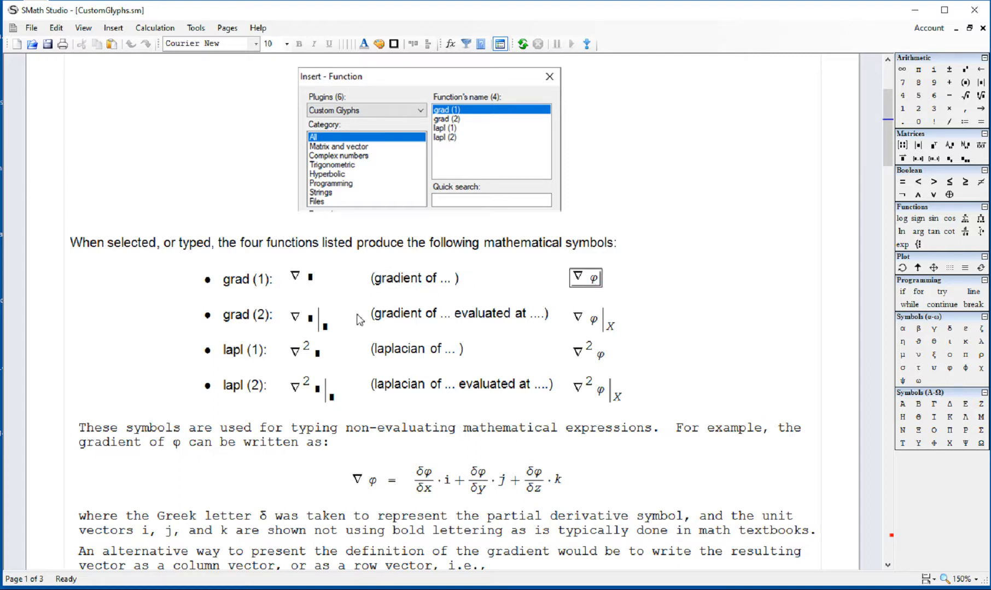
click(316, 319)
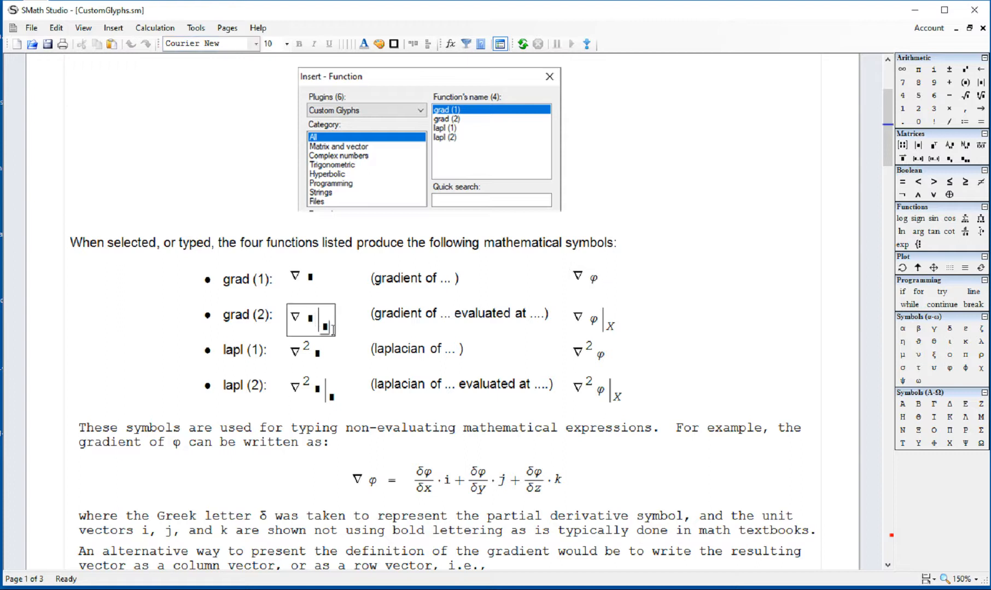
click(651, 306)
click(602, 359)
click(669, 359)
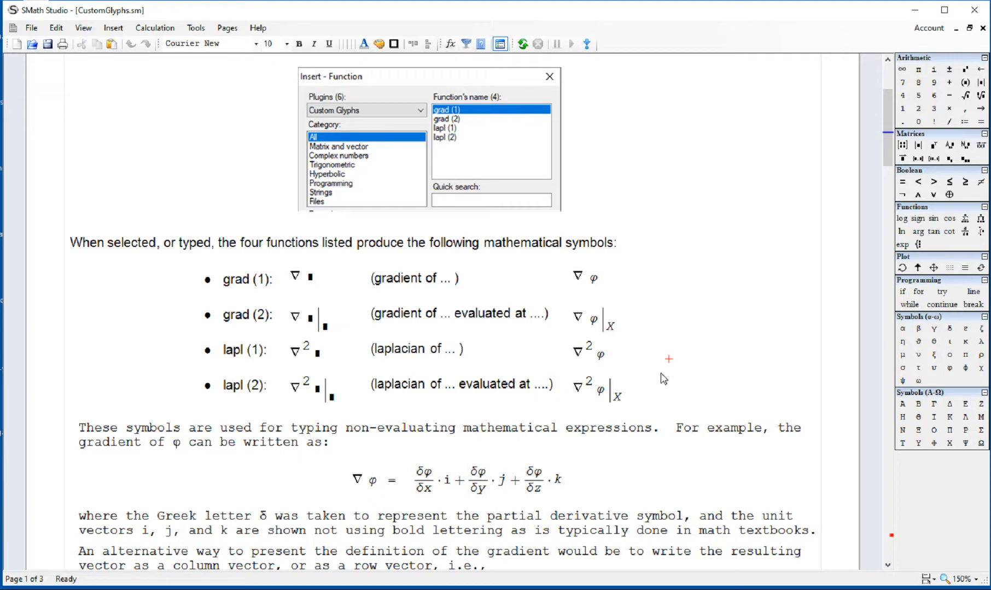
Step: Examine the written gradient of φ, its text equals sign and the δφ/δx fraction built with the Greek letter δ
scroll(717, 377, down, 3)
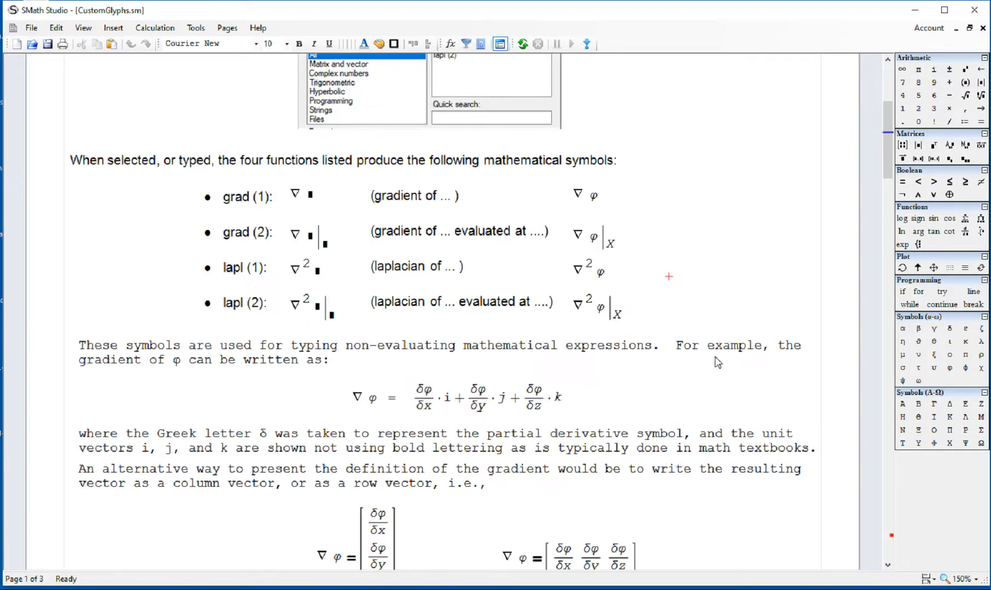
scroll(717, 362, down, 6)
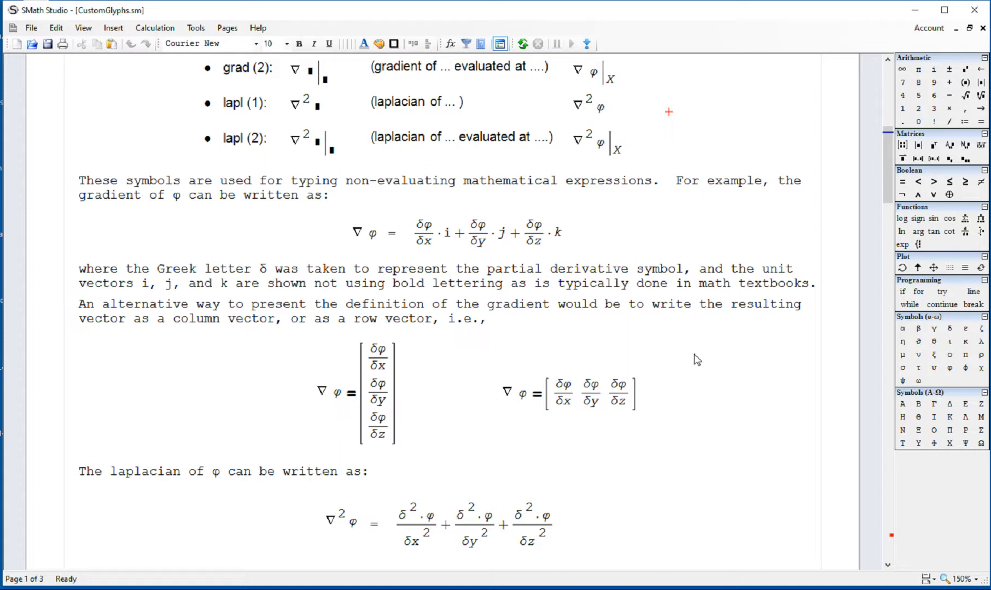
click(377, 235)
click(392, 235)
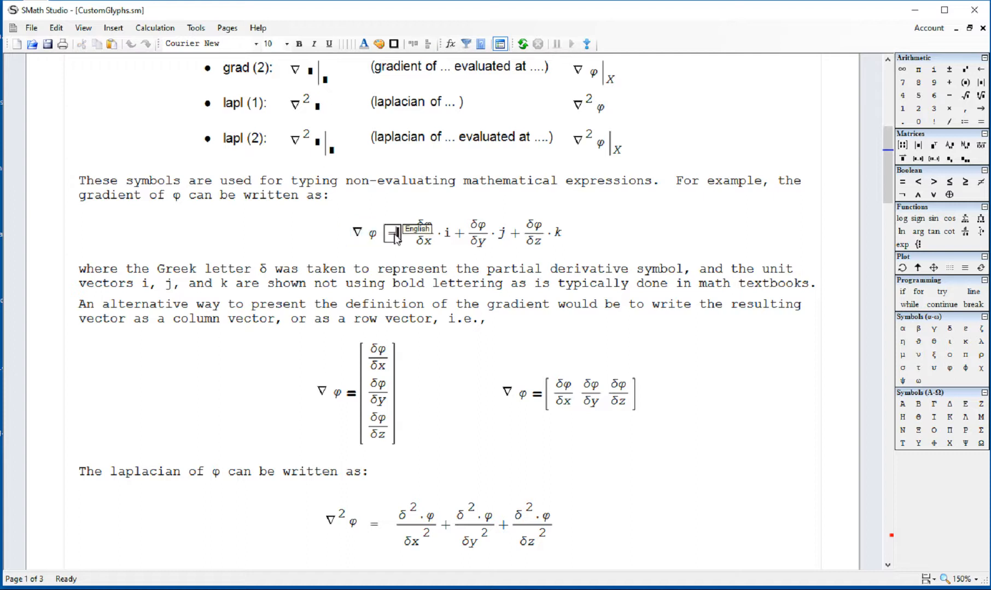
key(shift+Left)
click(688, 236)
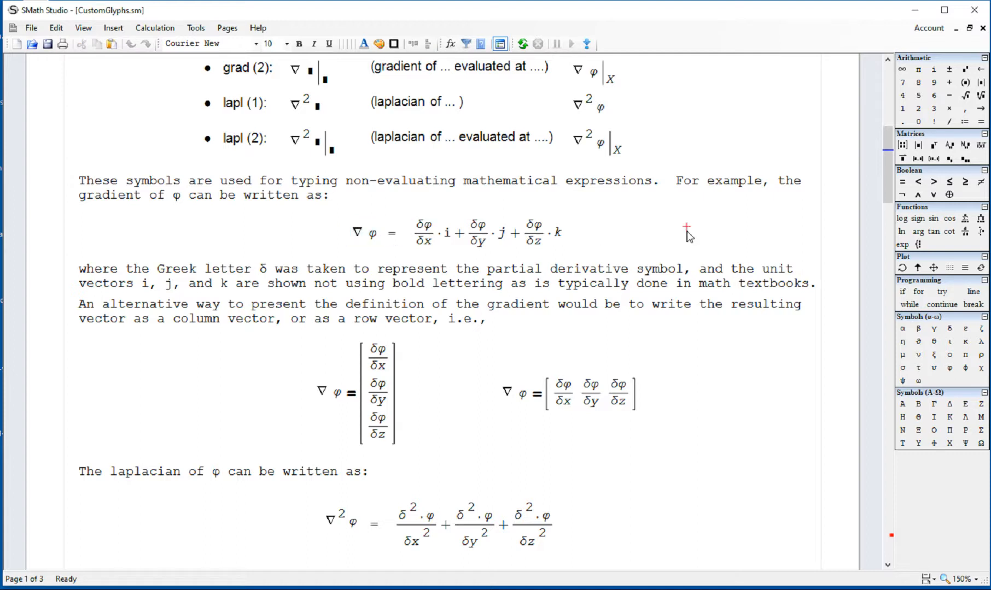
double_click(430, 241)
click(430, 242)
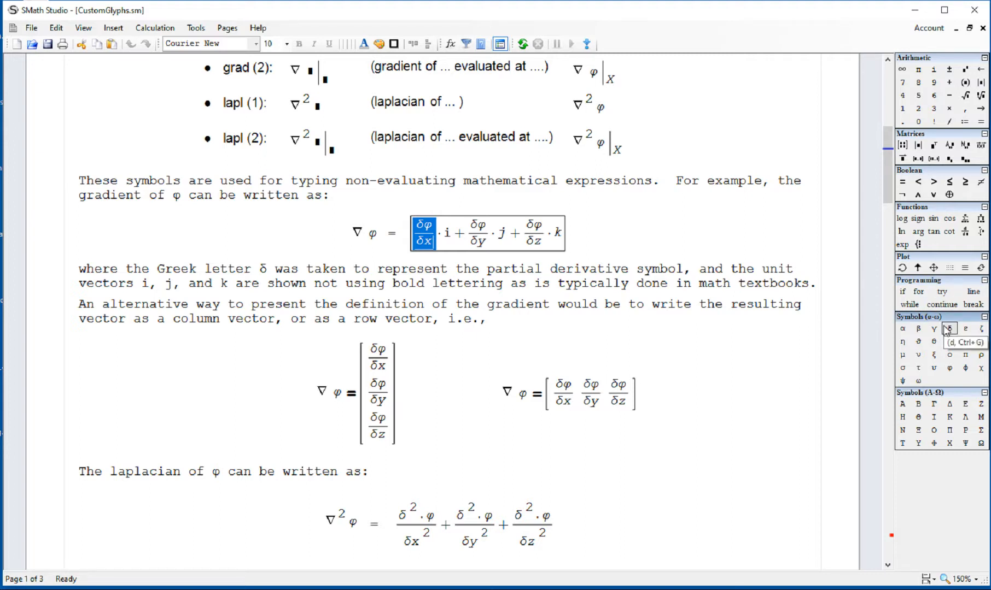
click(633, 219)
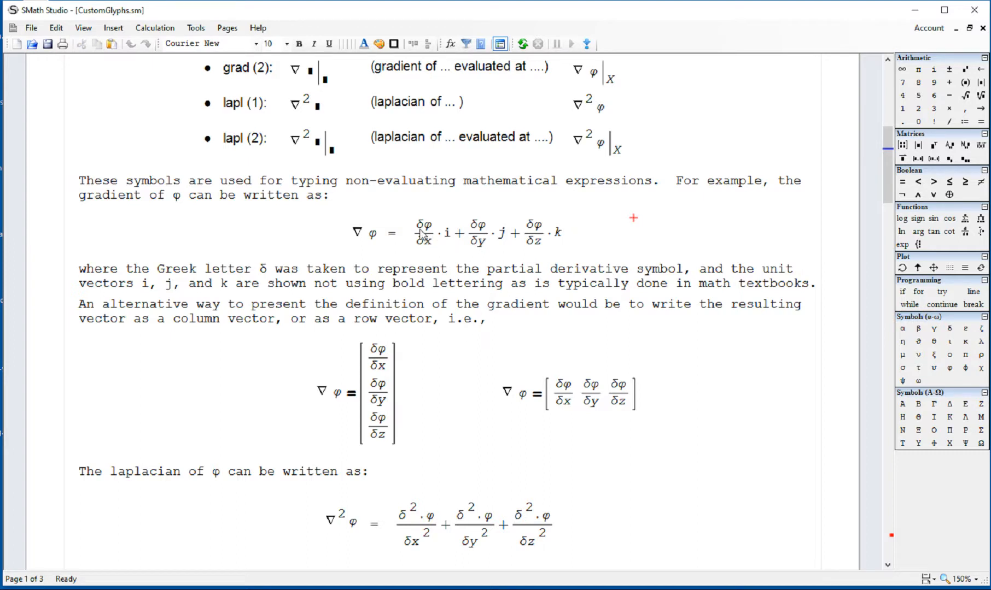
Step: Inspect the partial derivatives and the unit vectors i, j and k in the gradient expression term by term
drag(414, 234, 437, 249)
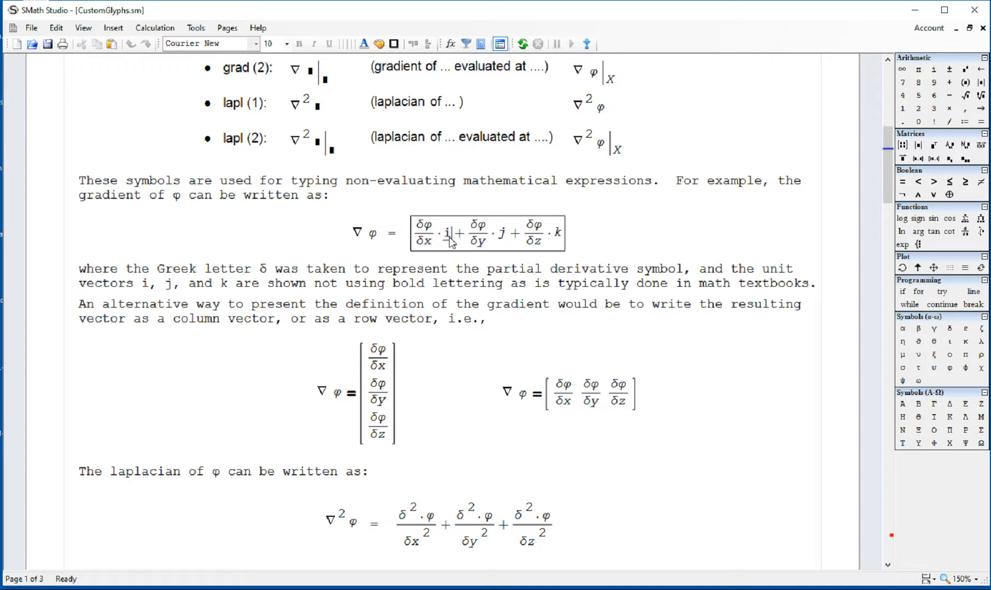
double_click(445, 236)
drag(479, 241, 483, 244)
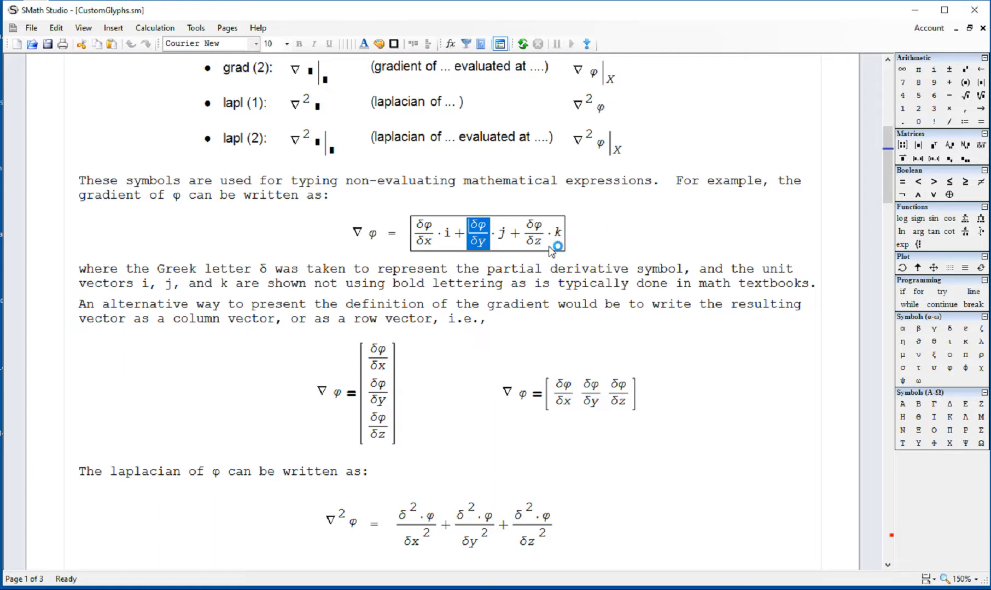
click(502, 239)
double_click(501, 240)
click(533, 232)
drag(533, 233, 543, 248)
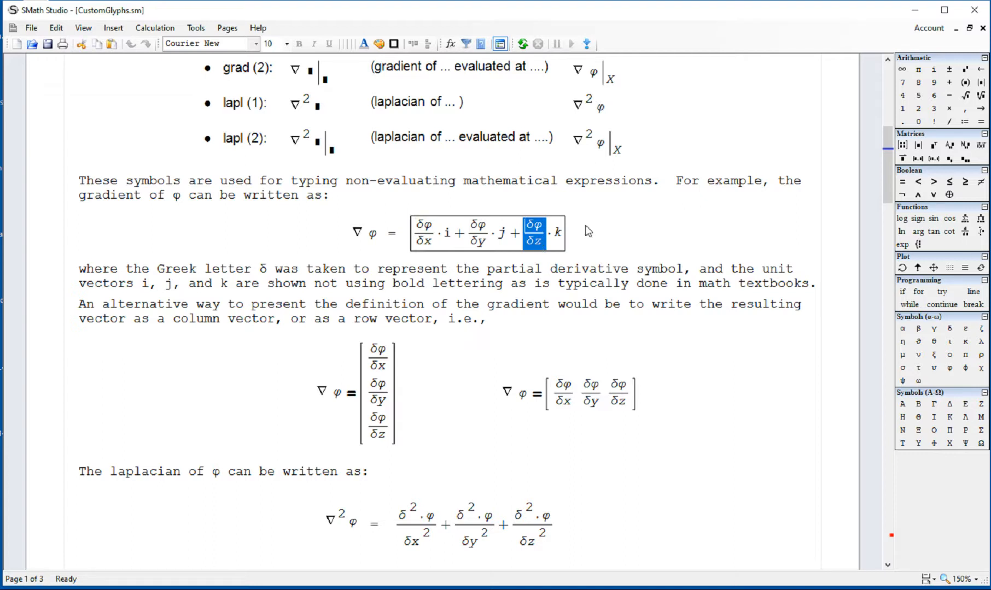
click(564, 234)
click(589, 227)
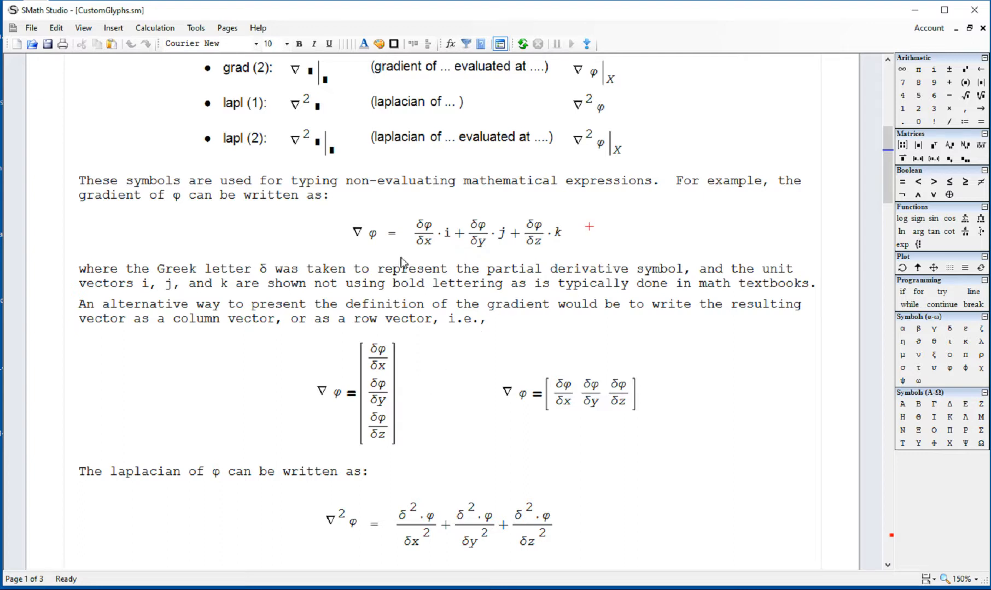
Step: Examine the alternative gradient definitions written as a column vector and as a row vector
click(379, 366)
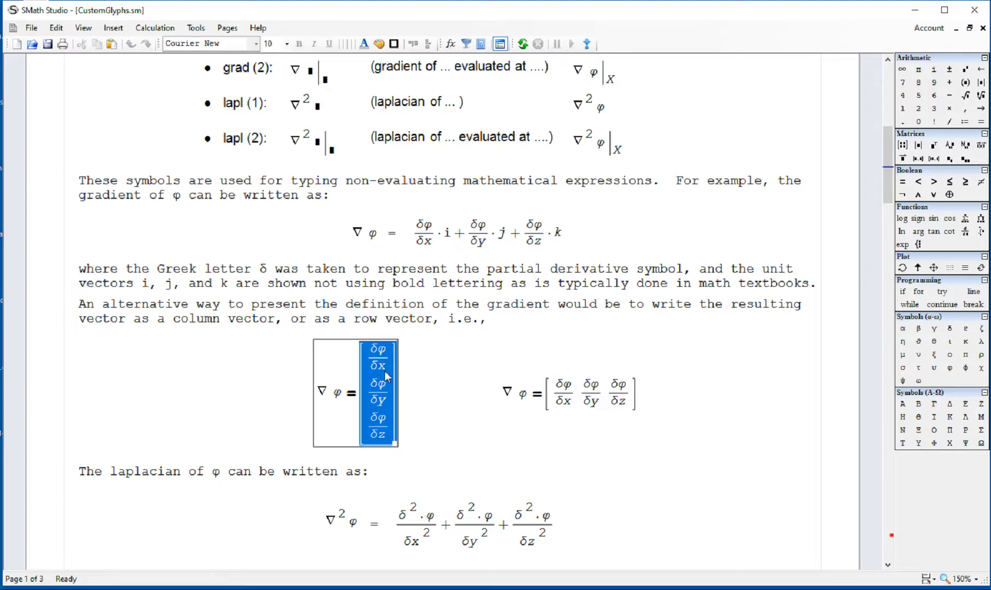
click(594, 393)
click(679, 387)
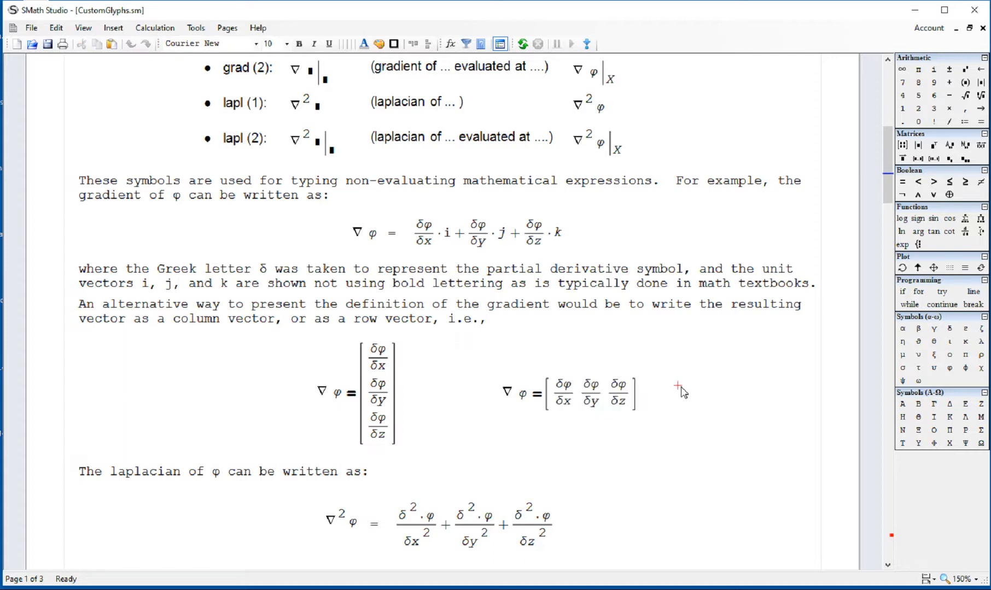
click(377, 366)
click(381, 401)
Step: Examine the laplacian of φ and its three second partial derivative terms
scroll(634, 433, down, 3)
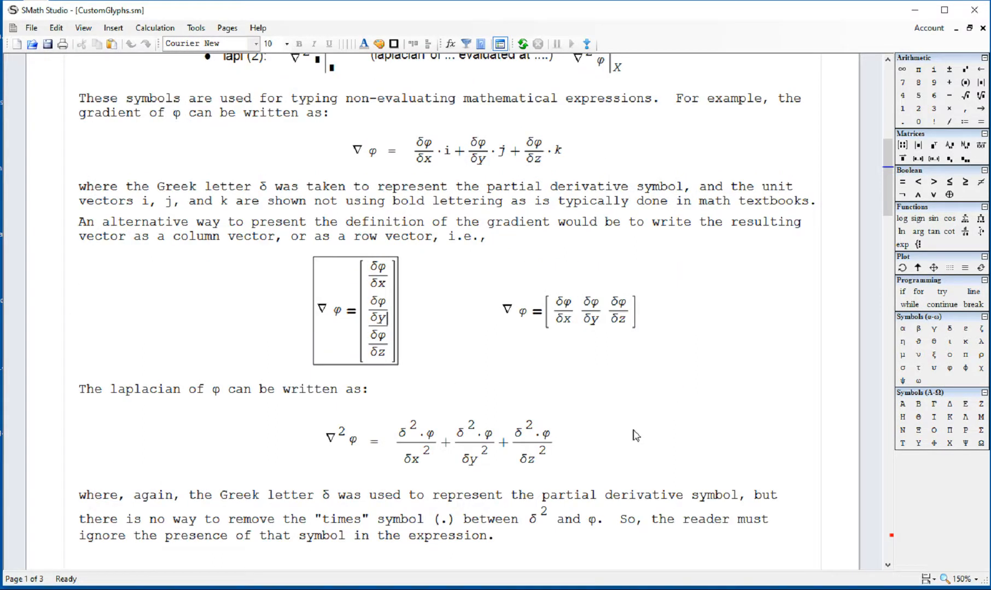
scroll(634, 434, down, 3)
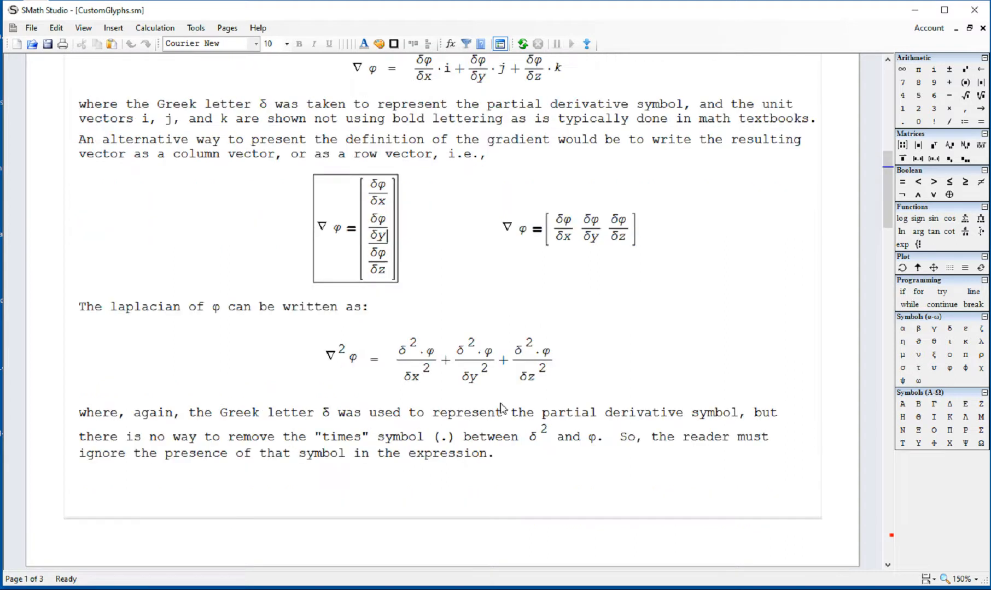
click(413, 353)
click(422, 358)
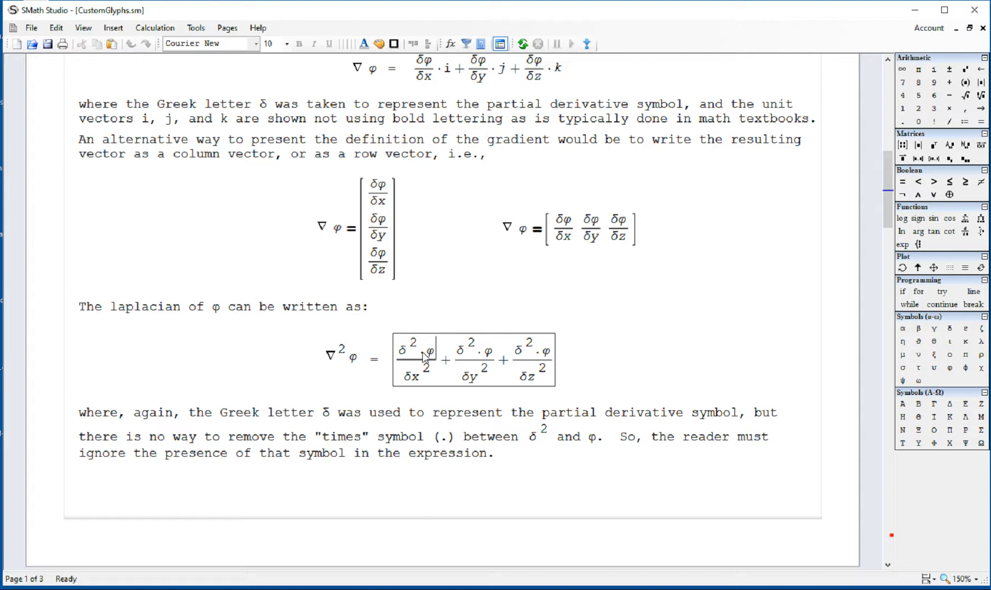
click(477, 359)
click(537, 359)
drag(589, 380, 321, 341)
click(608, 345)
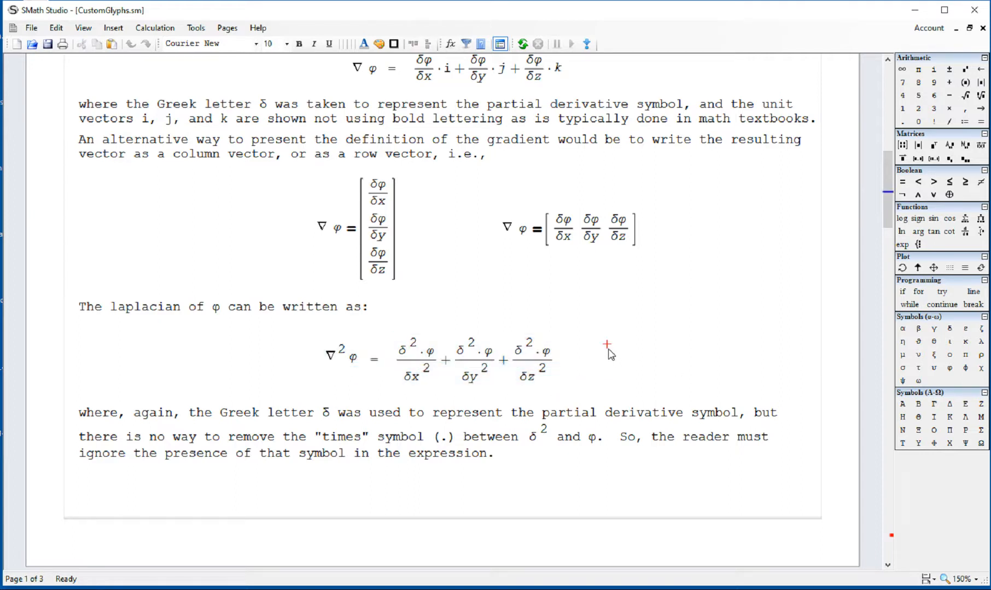
Step: Examine the definition of φ as a function of x, y and z and the first attempt at assigning ∇φ
scroll(608, 349, down, 8)
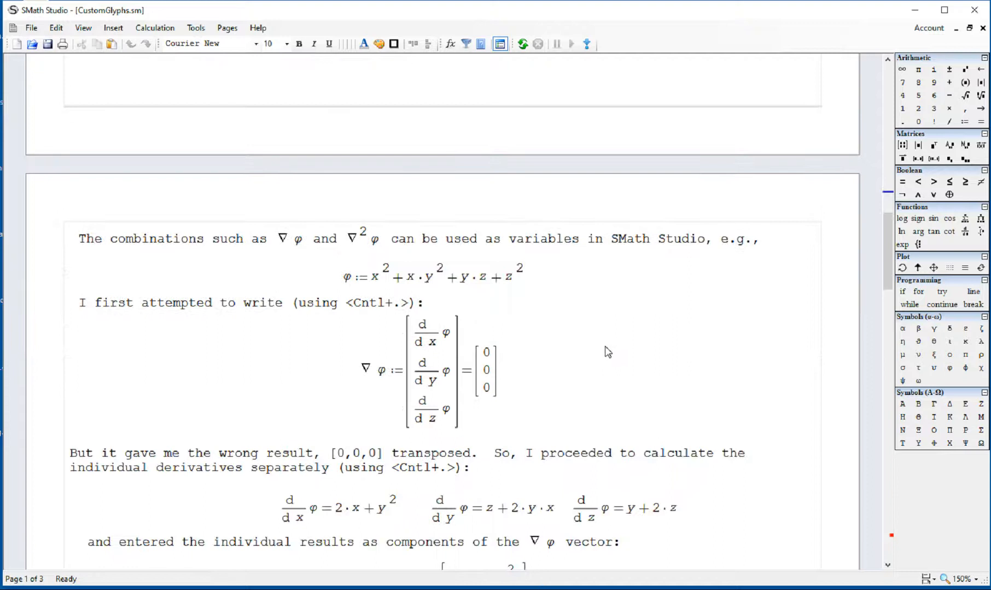
drag(555, 289, 519, 279)
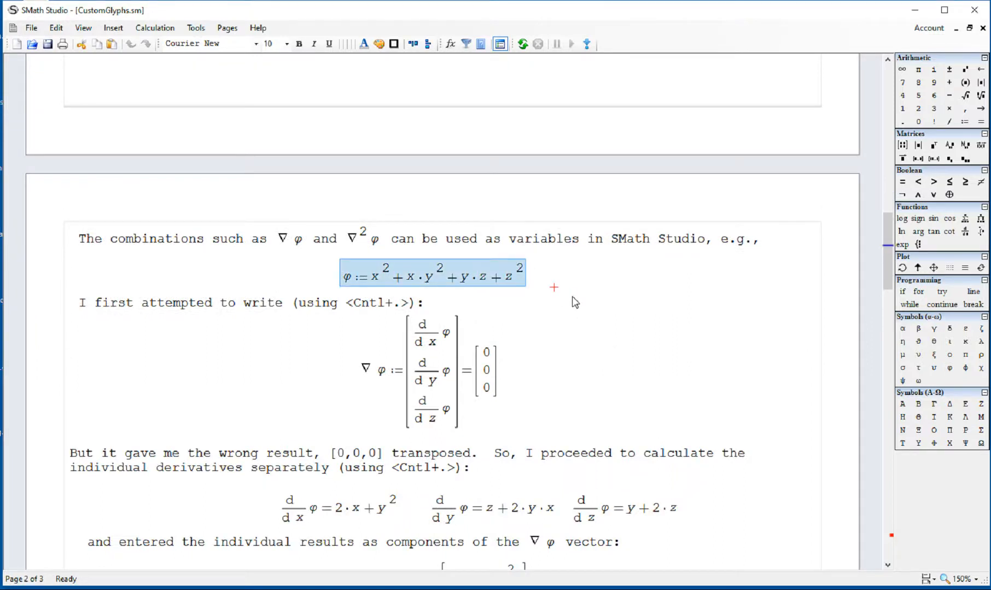
scroll(574, 303, down, 3)
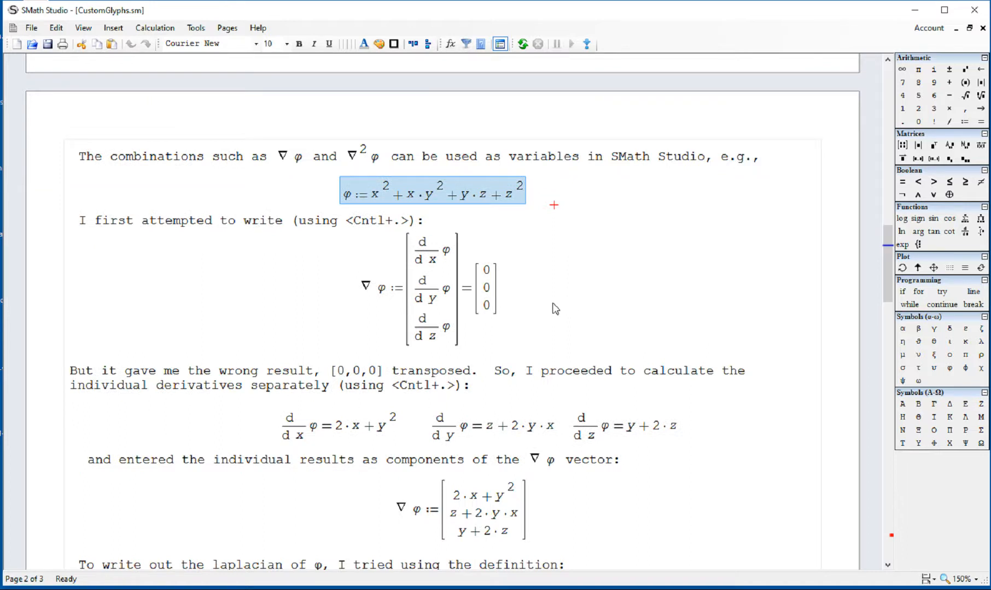
click(372, 299)
drag(372, 299, 399, 308)
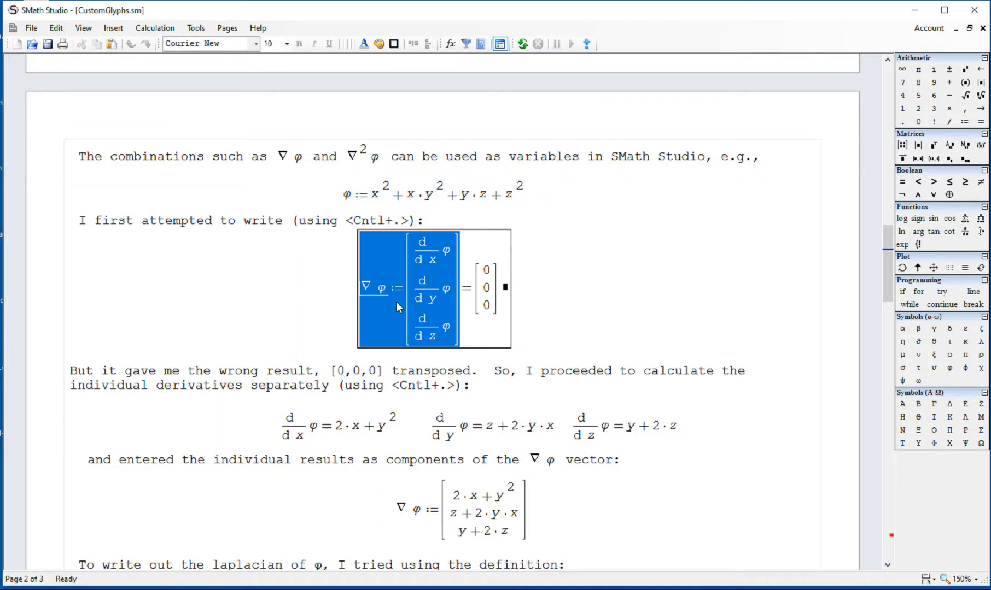
click(571, 301)
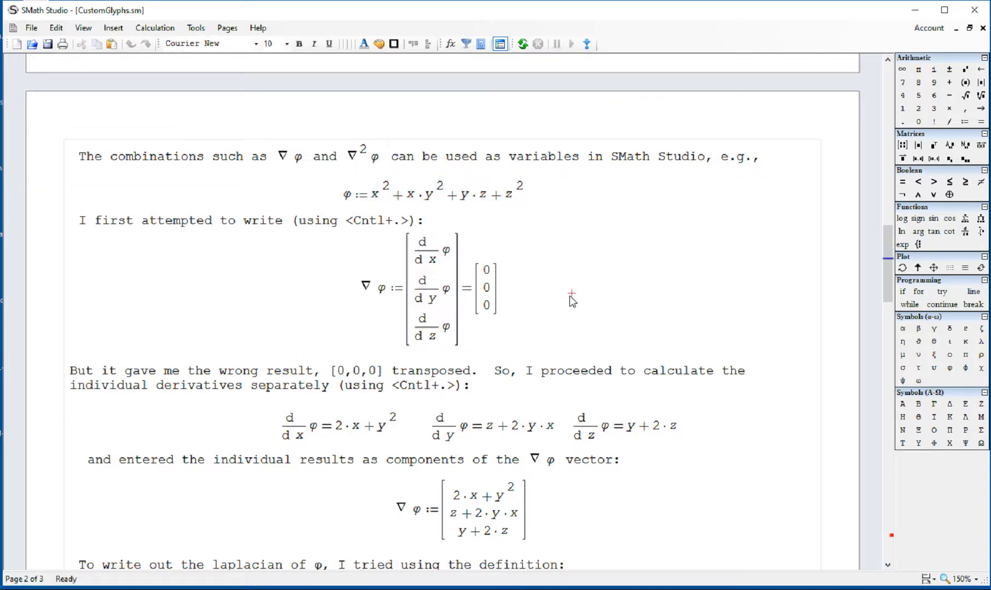
Step: Inspect the x, y and z derivative components in the first ∇φ column vector
mouse_move(430, 254)
mouse_down()
mouse_move(463, 276)
mouse_move(438, 256)
mouse_up()
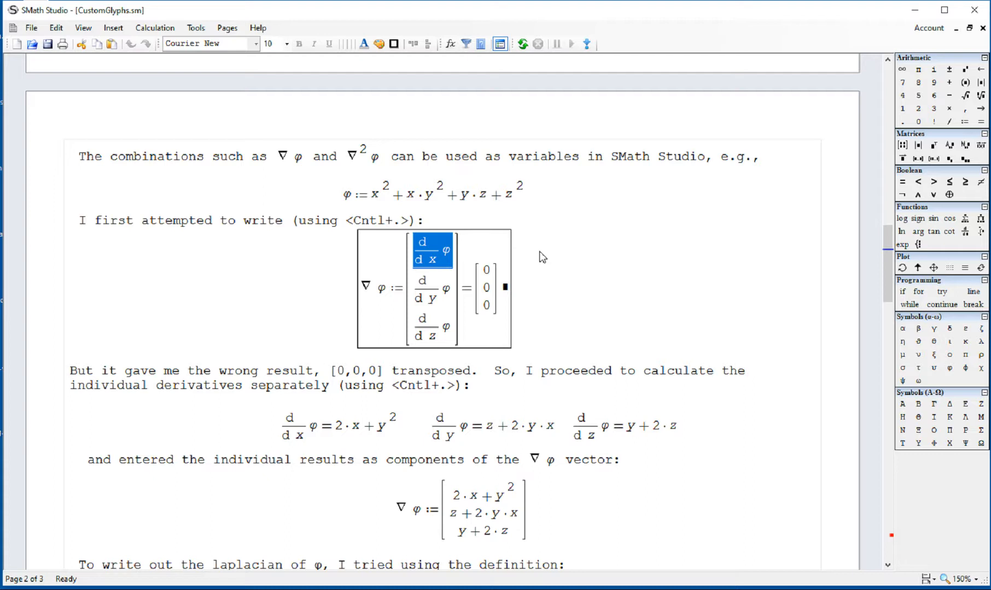
drag(422, 296, 448, 298)
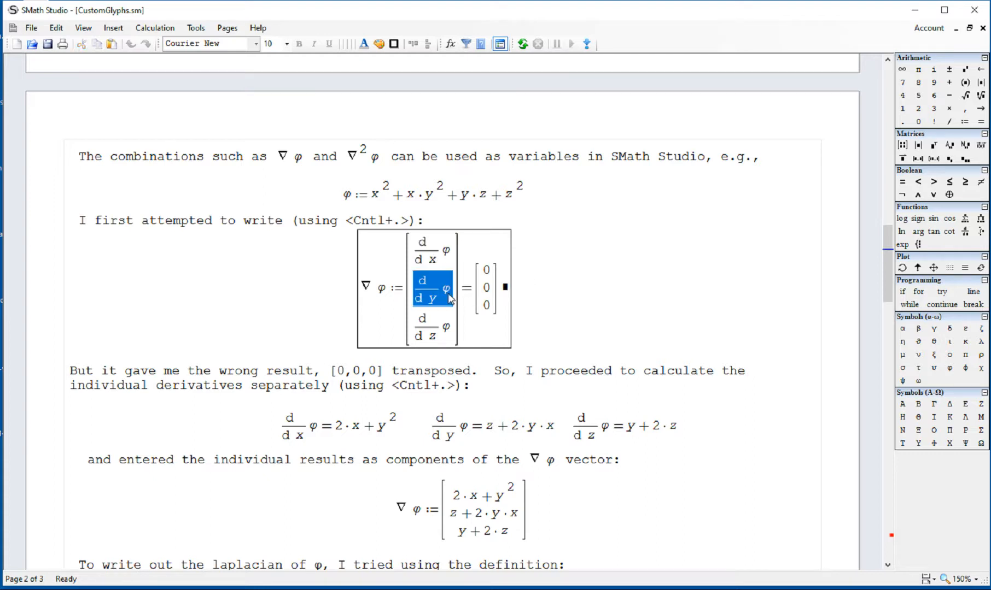
click(425, 318)
click(563, 329)
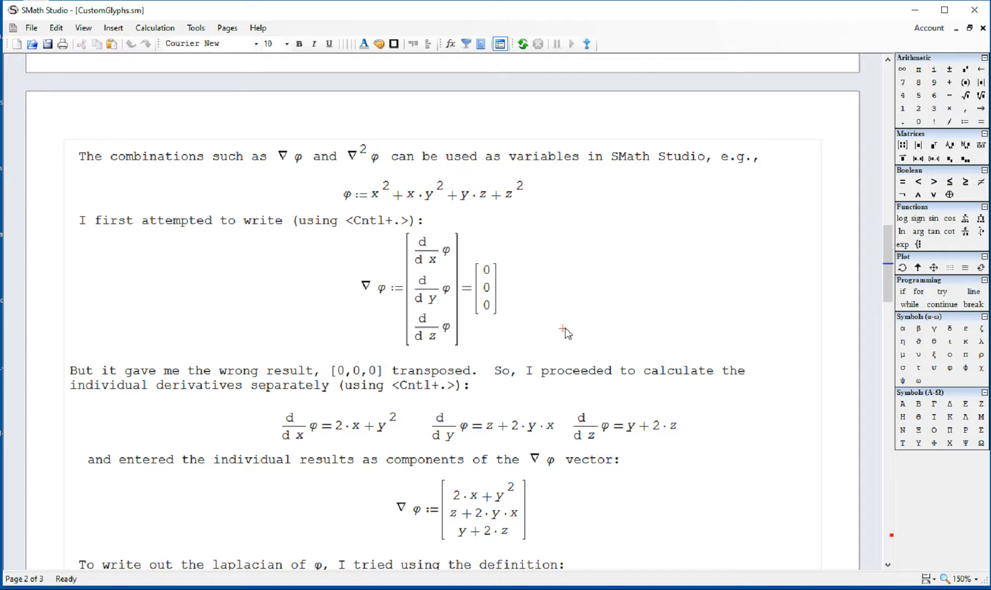
Step: Check the evaluated result vector of the first ∇φ attempt against the definition of φ
click(479, 299)
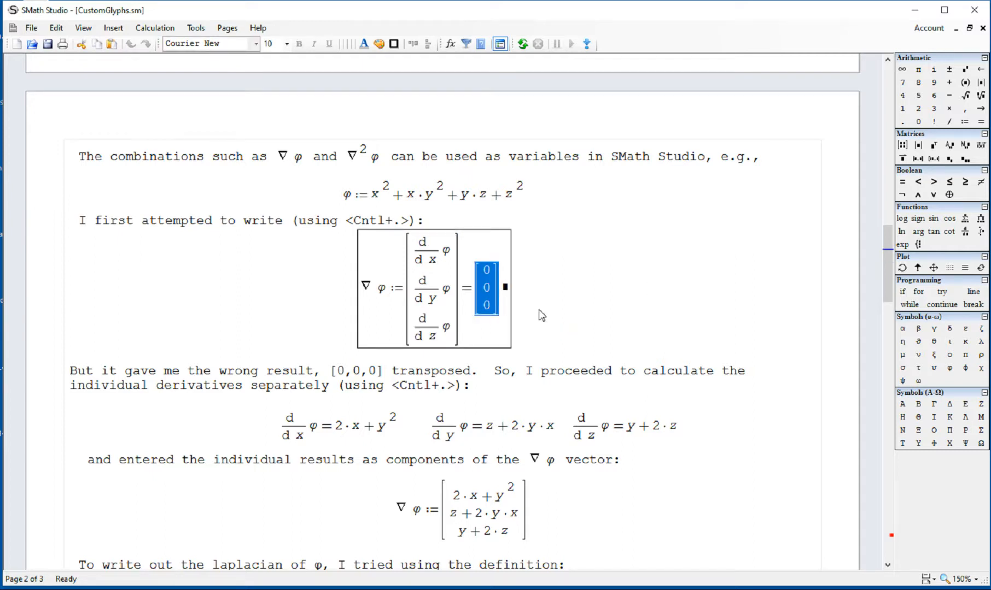
click(501, 315)
drag(452, 314, 439, 314)
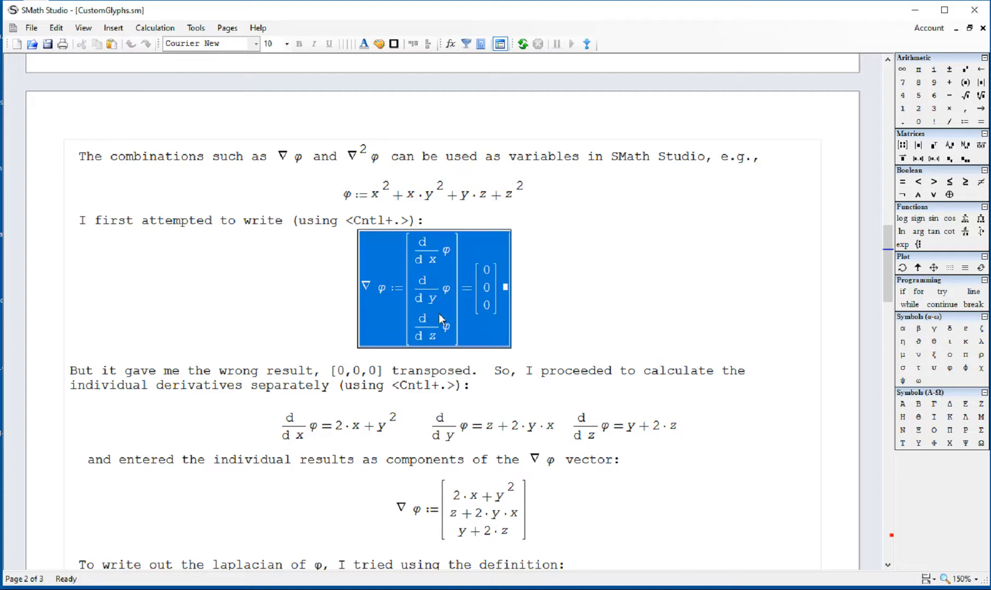
click(580, 285)
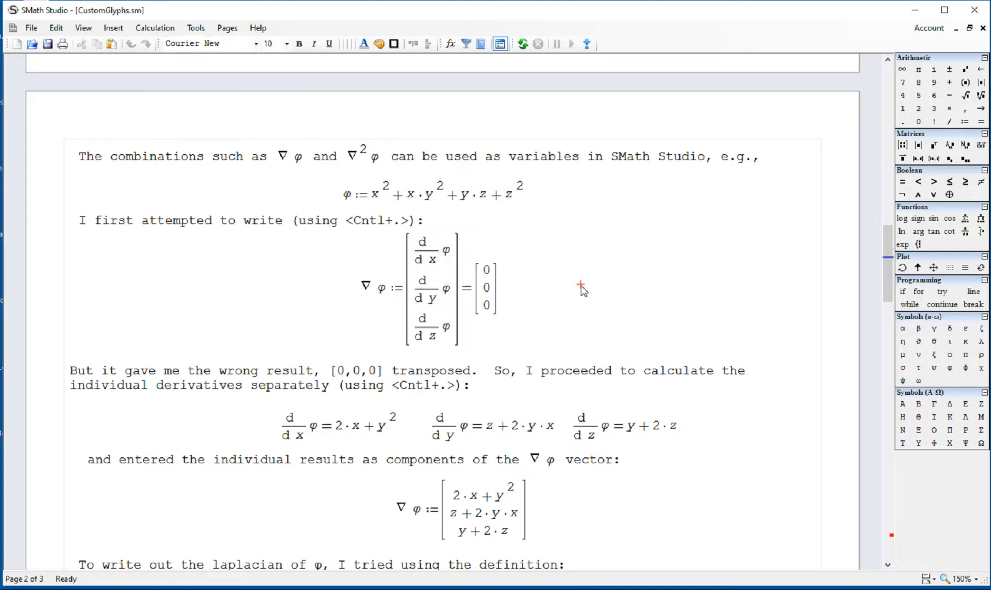
drag(538, 206, 468, 199)
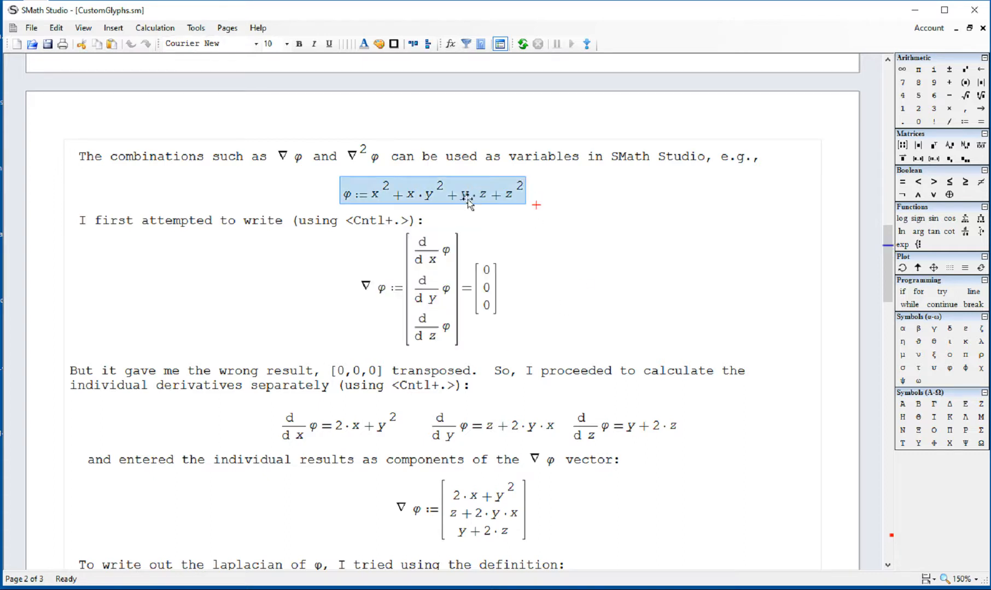
click(624, 250)
Step: Examine the separately calculated first derivatives of φ with respect to x, y and z
scroll(624, 257, down, 3)
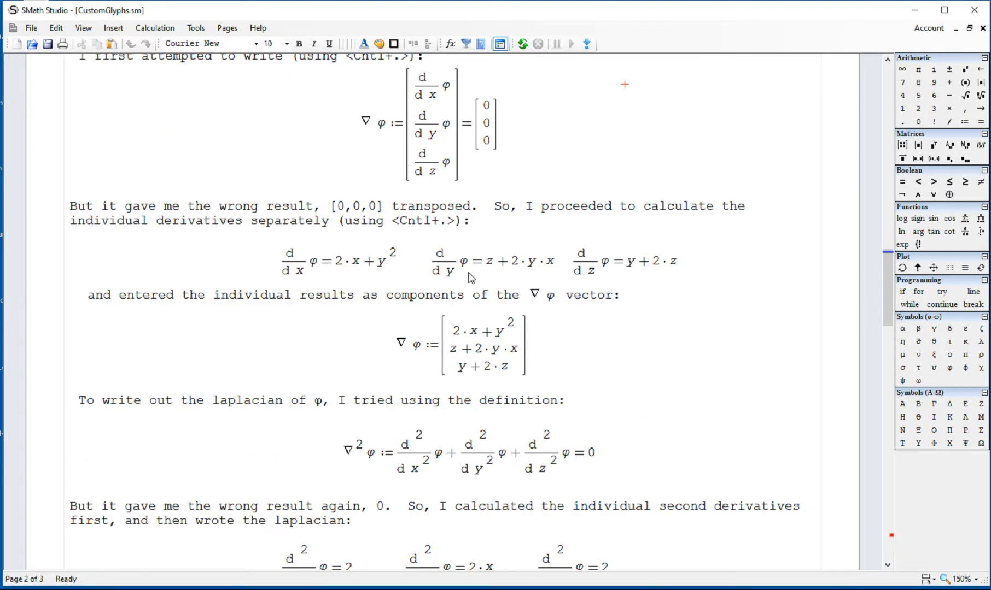
drag(407, 355, 389, 339)
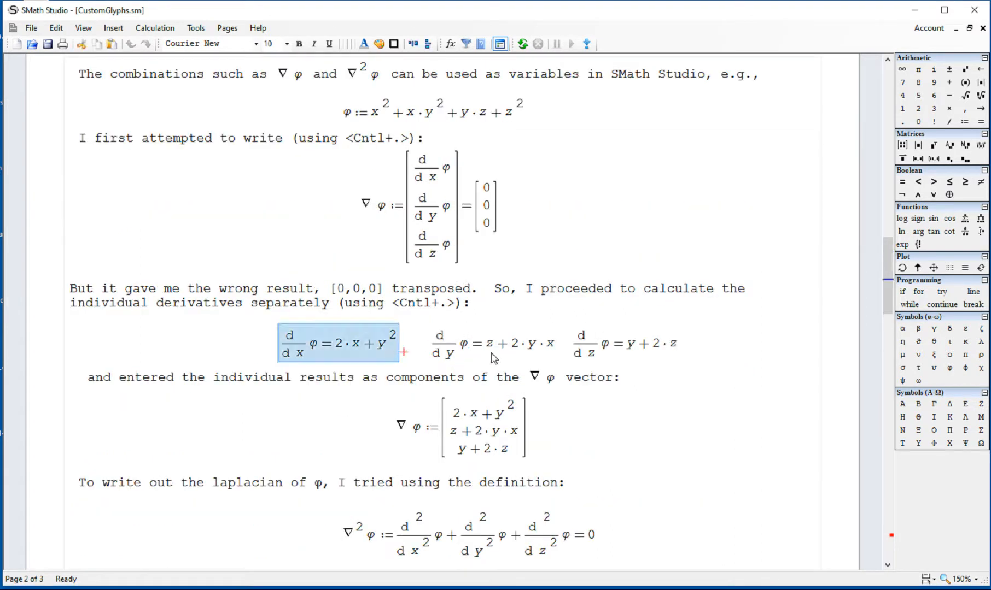
drag(501, 370, 477, 358)
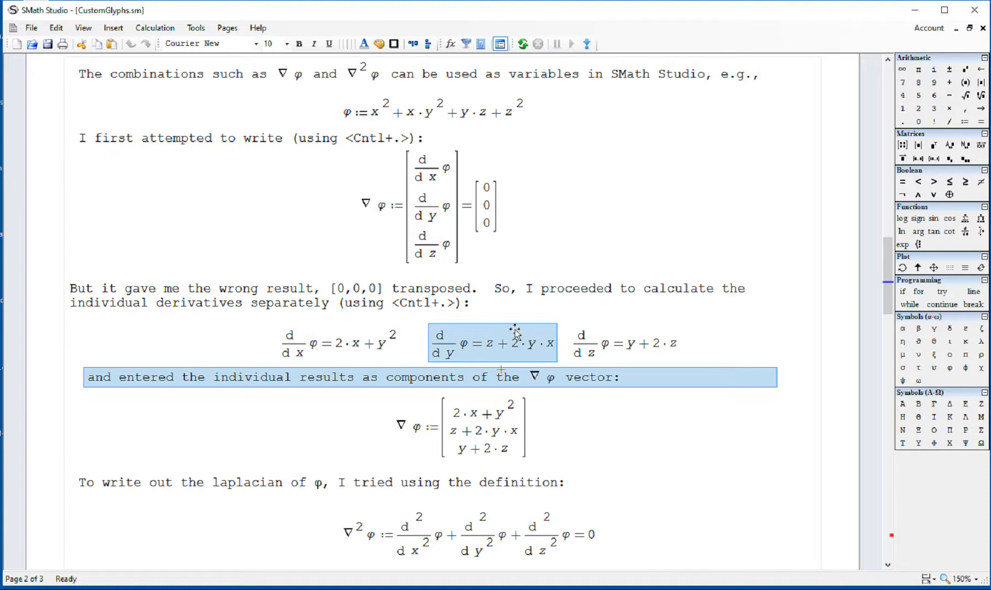
drag(527, 316, 507, 340)
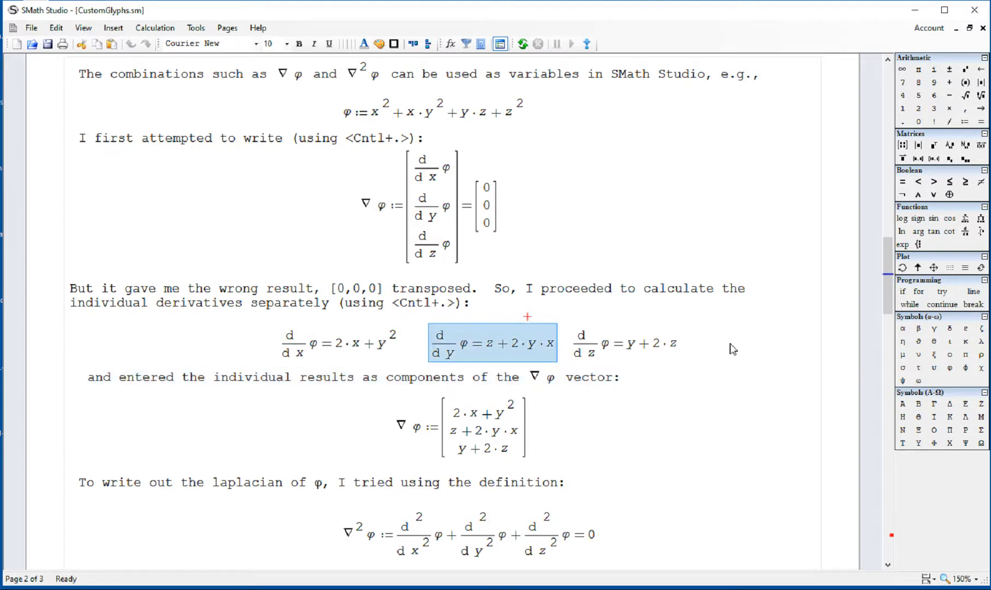
drag(634, 325, 635, 338)
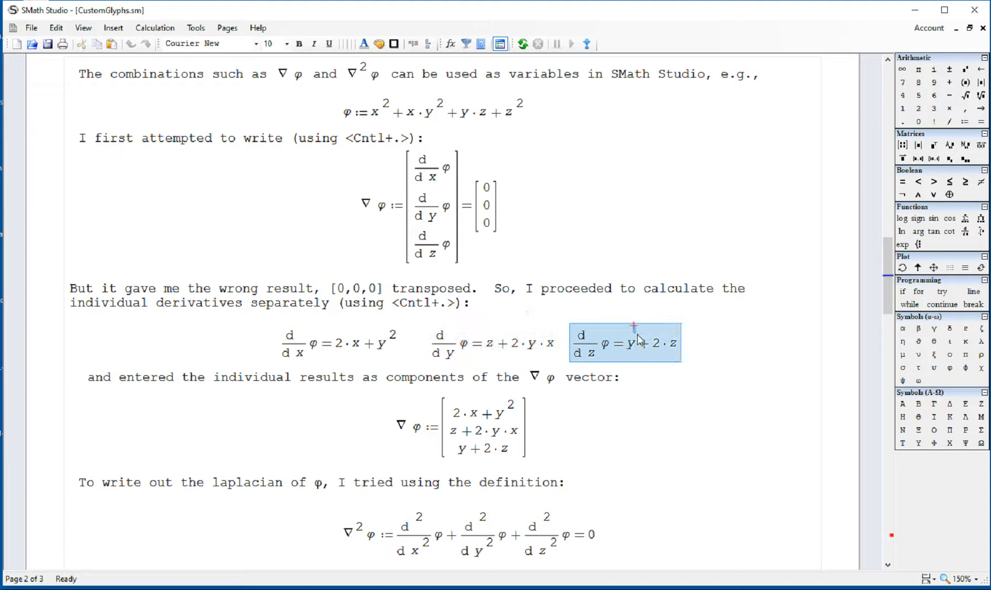
click(730, 343)
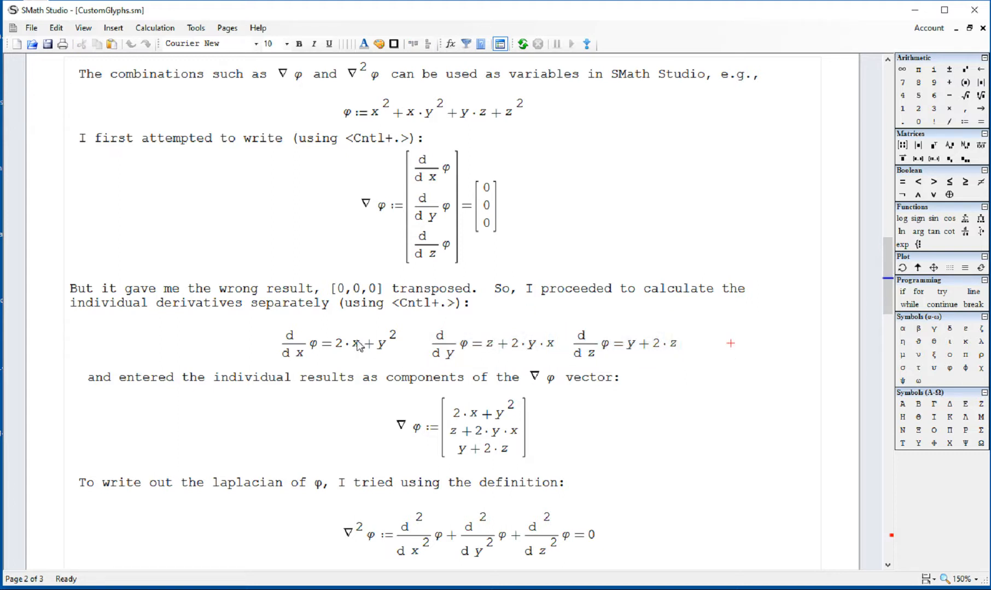
Step: Compare the individual derivative results with the components entered in the second ∇φ vector
drag(339, 350, 370, 352)
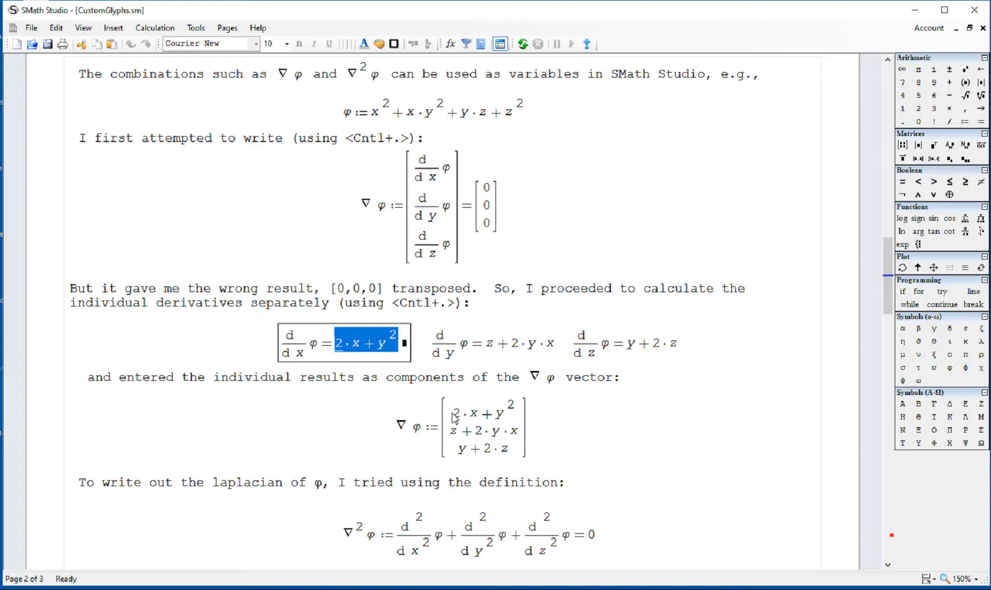
drag(455, 418, 484, 419)
click(484, 418)
click(481, 432)
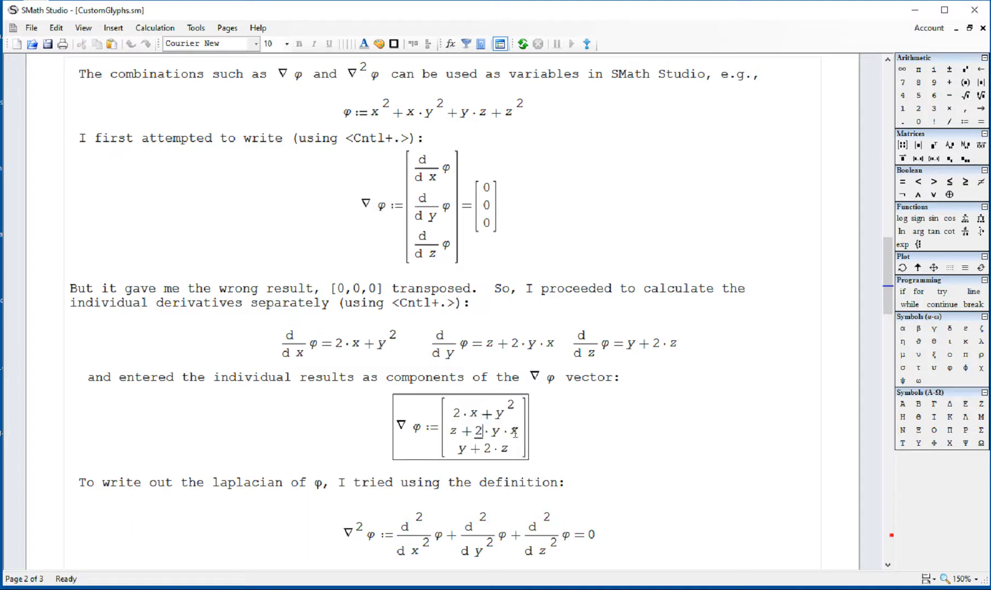
Step: Examine the attempted laplacian definition written as the sum of the three second derivatives of φ, including its evaluated result
scroll(632, 432, down, 3)
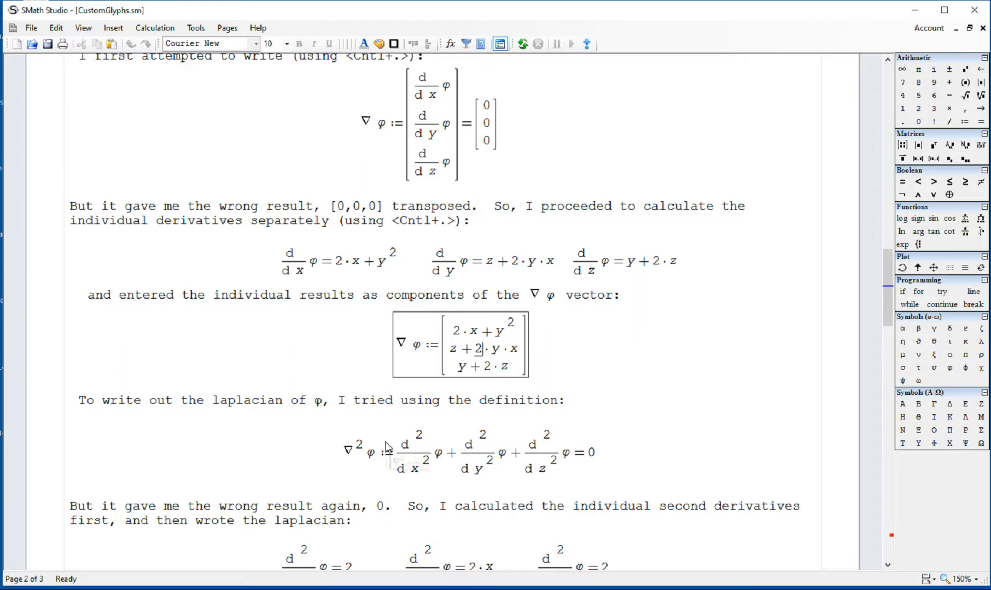
drag(355, 456, 411, 455)
click(412, 455)
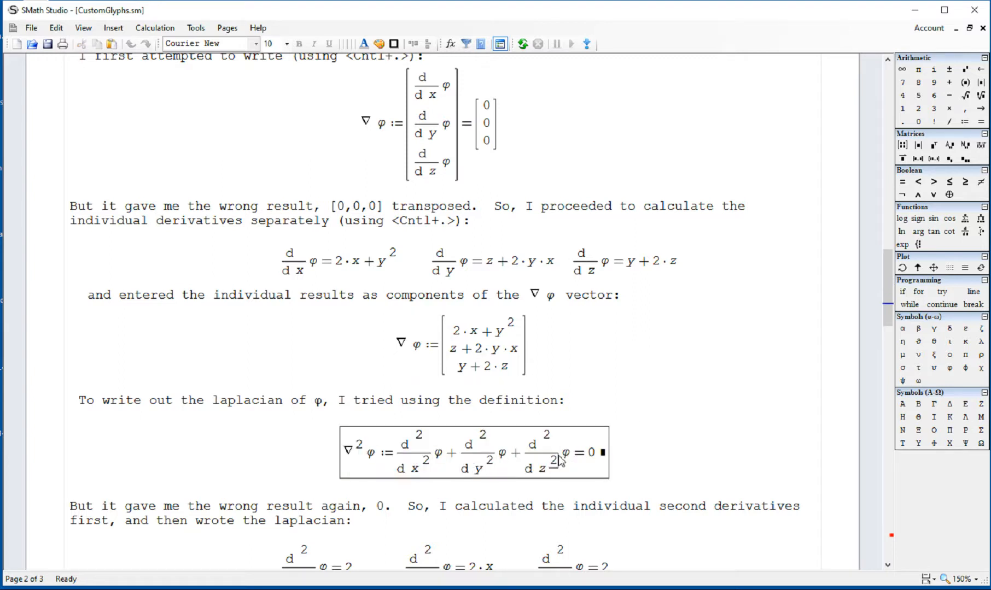
click(628, 457)
mouse_move(628, 461)
mouse_down()
mouse_move(608, 460)
mouse_move(635, 465)
mouse_up()
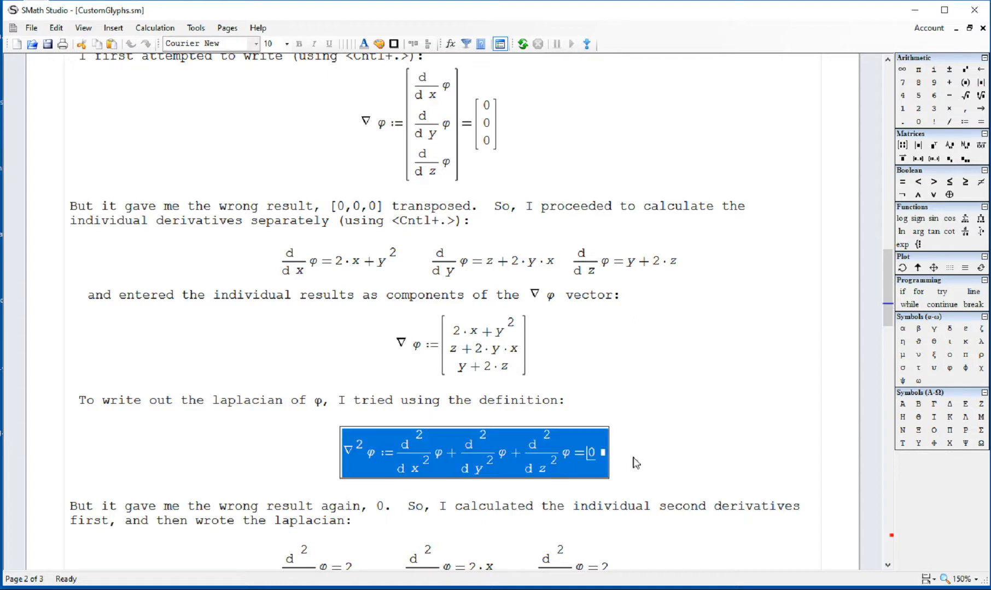
click(712, 457)
Step: Inspect the individually calculated second derivatives of φ with respect to x, y and z
scroll(714, 461, down, 3)
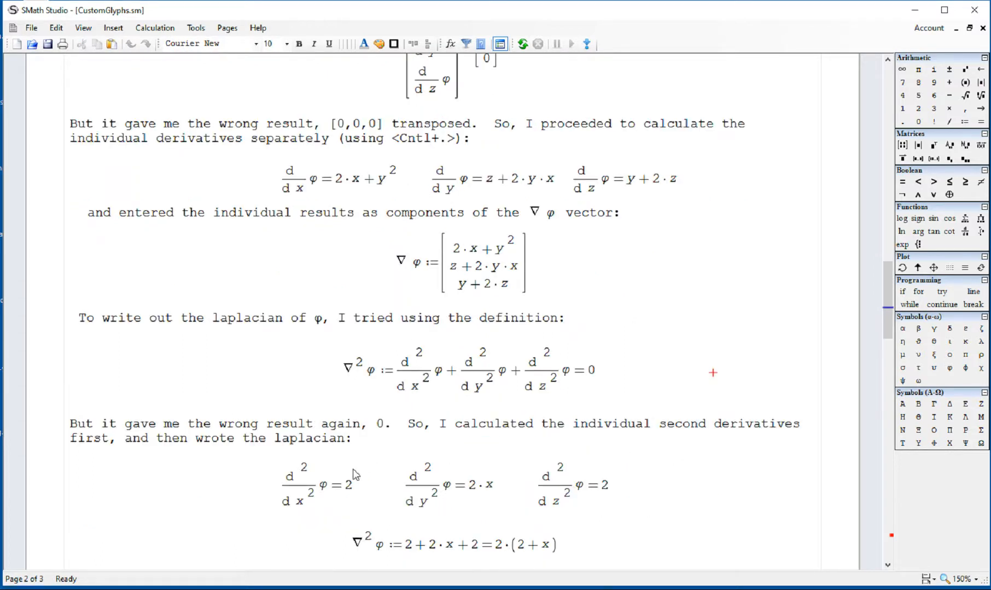
drag(359, 495, 339, 496)
drag(460, 507, 467, 500)
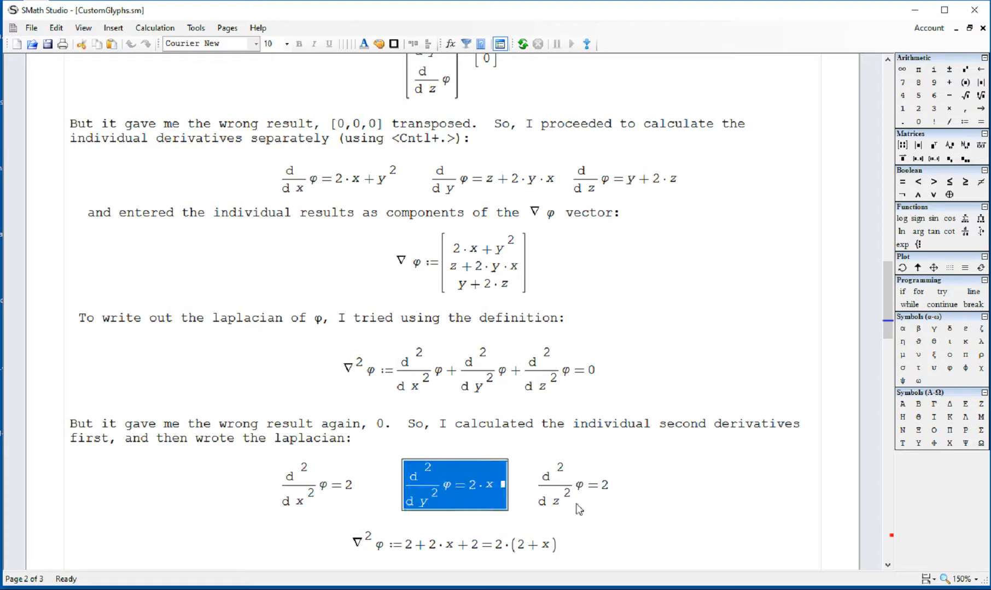
drag(574, 502, 565, 500)
Step: Examine the laplacian of φ assembled from the individual second derivatives and its simplified form, compared with the earlier definition
click(479, 546)
scroll(479, 555, down, 3)
click(448, 447)
drag(483, 304, 620, 308)
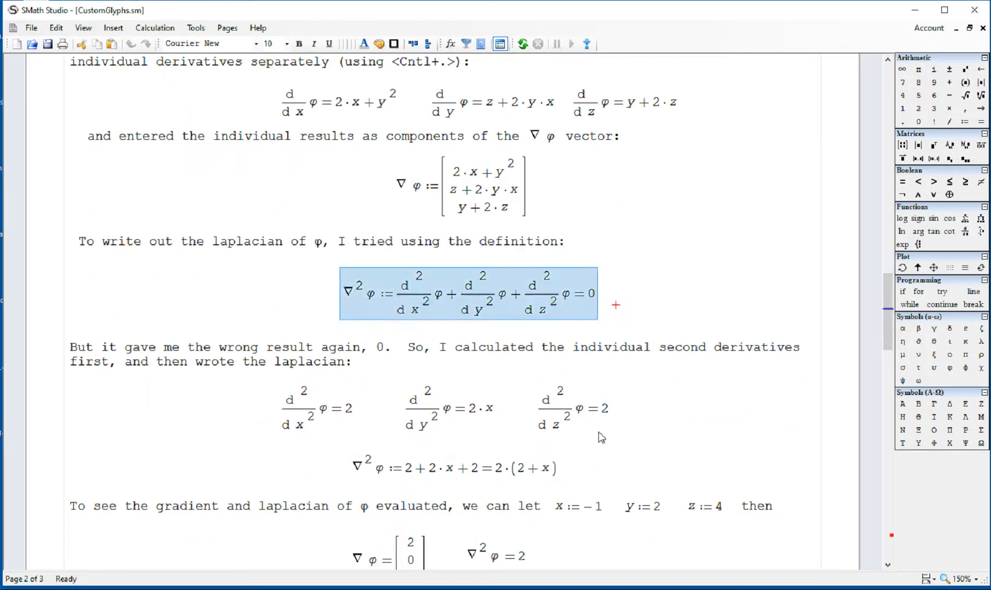
click(659, 506)
drag(554, 475, 500, 474)
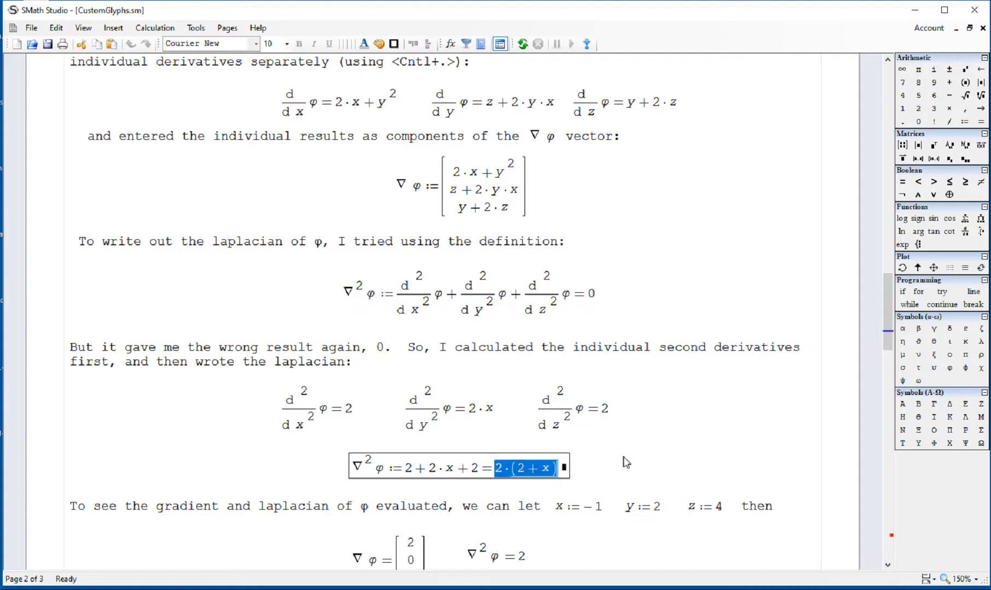
click(624, 456)
Step: Inspect the values assigned to x, y and z and the ∇φ vector components they are substituted into
scroll(639, 460, down, 3)
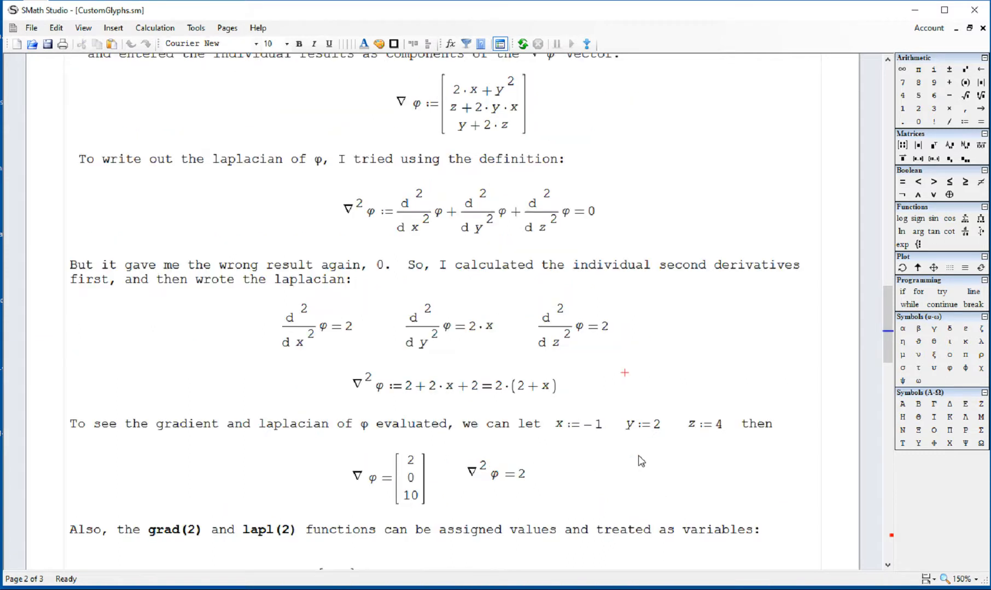
click(553, 441)
drag(553, 443, 716, 438)
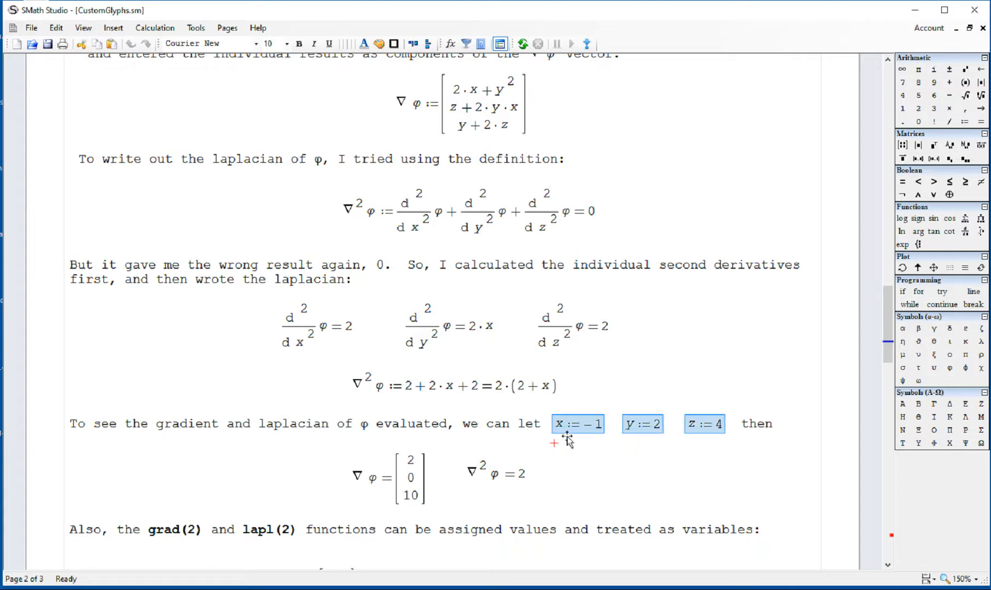
scroll(484, 139, up, 3)
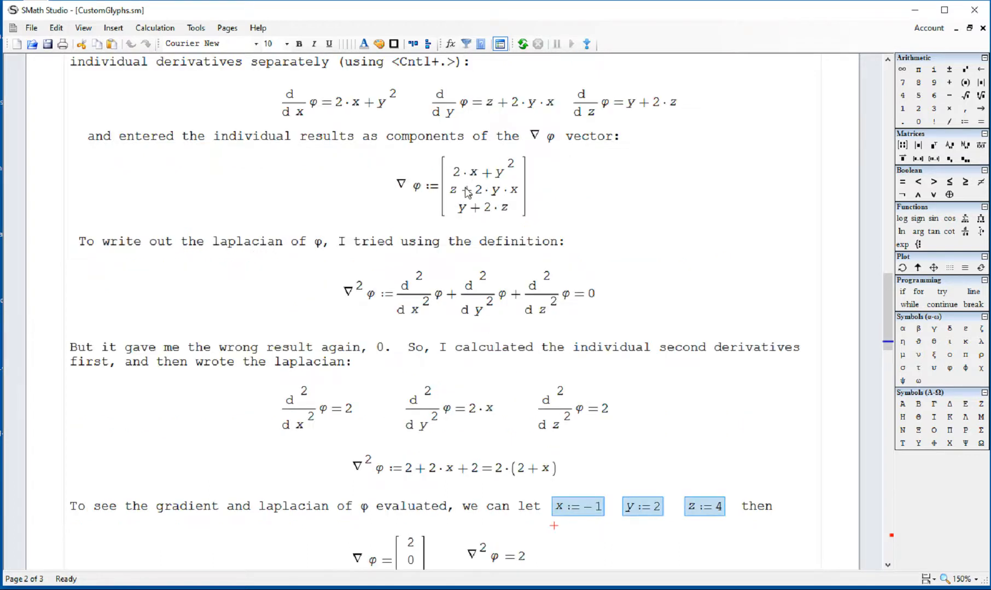
click(467, 180)
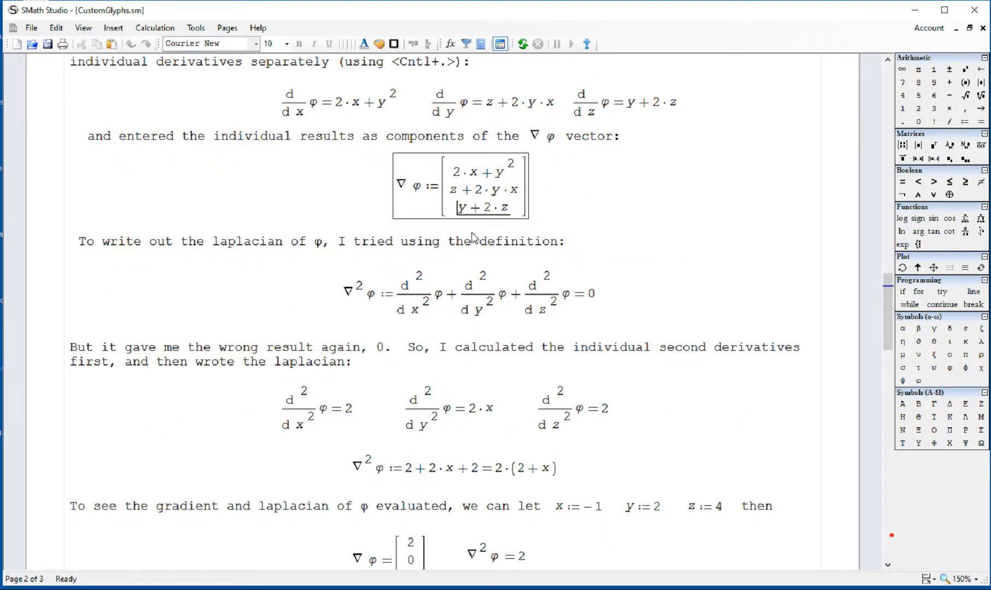
Step: Examine the evaluated gradient vector and laplacian of φ for the assigned x, y and z values
scroll(442, 405, down, 6)
drag(439, 413, 431, 413)
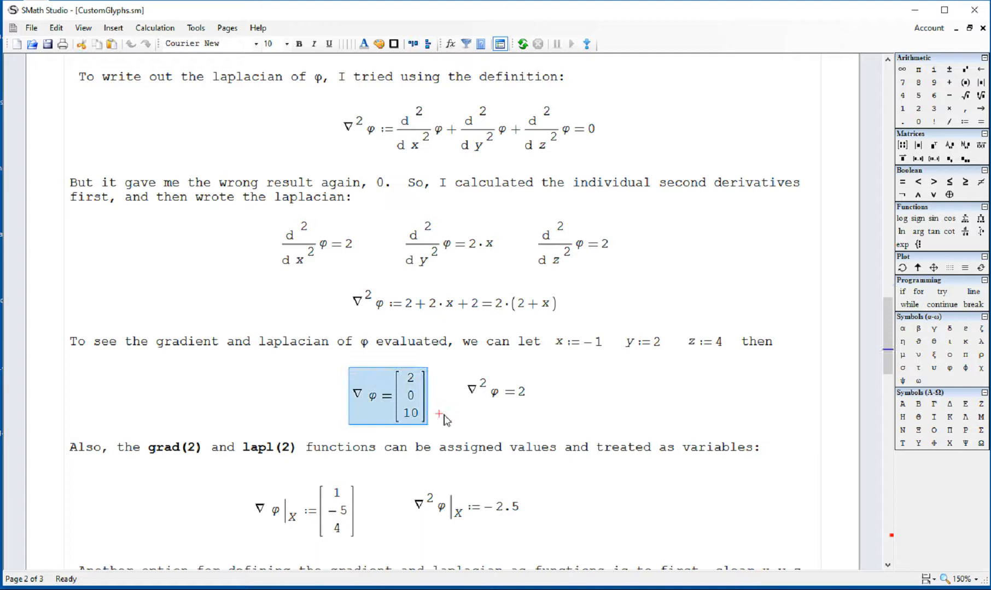
drag(553, 414, 509, 392)
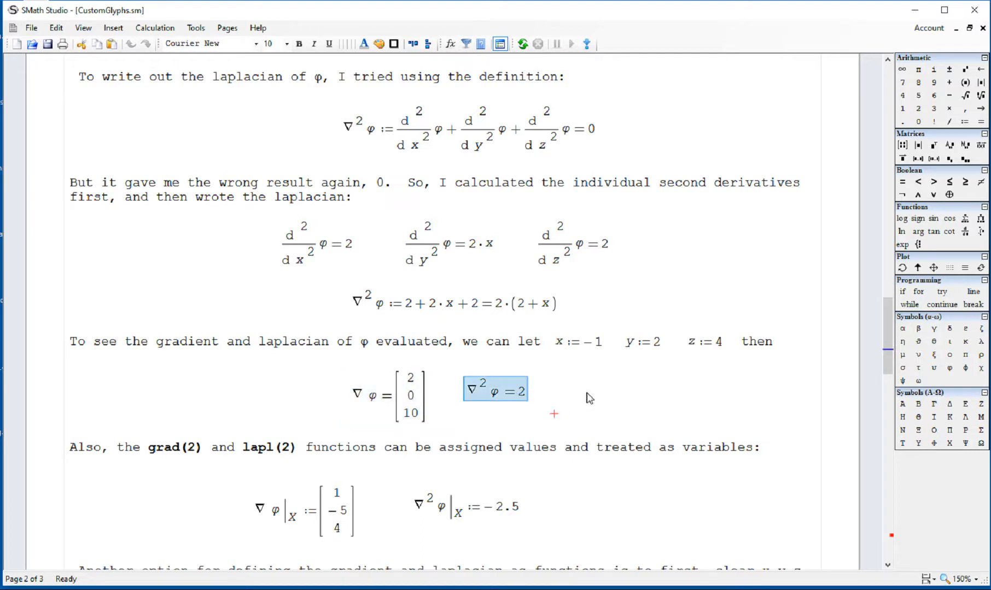
key(Escape)
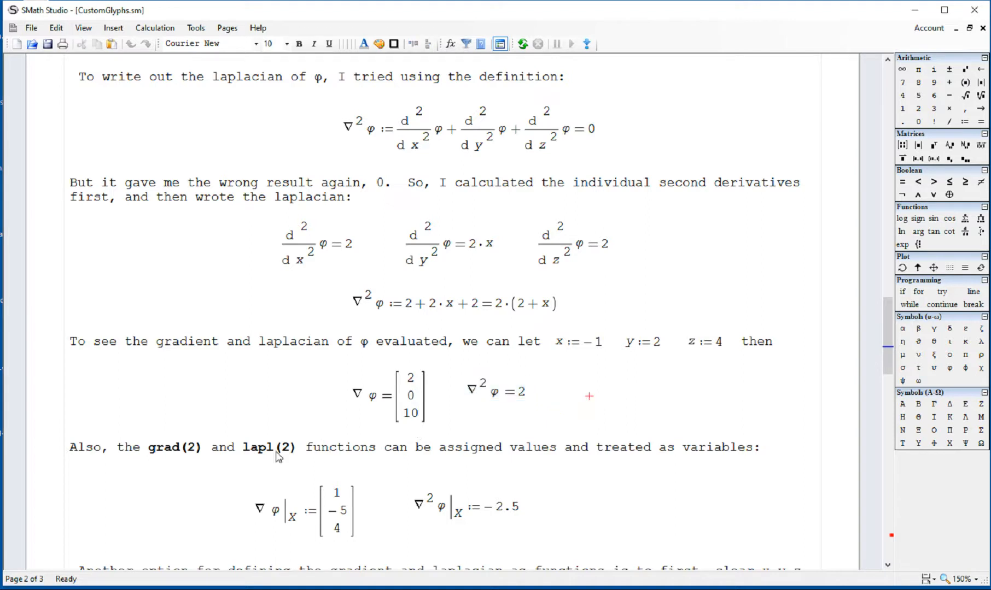
Step: Read the note on assigning values to the grad(2) and lapl(2) functions and treating them as variables
click(199, 459)
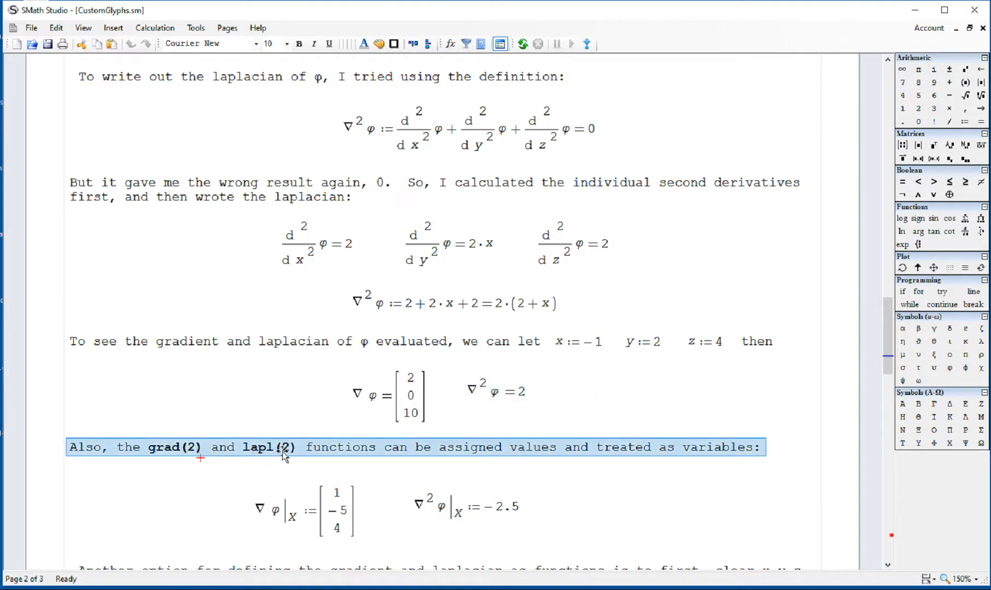
click(645, 511)
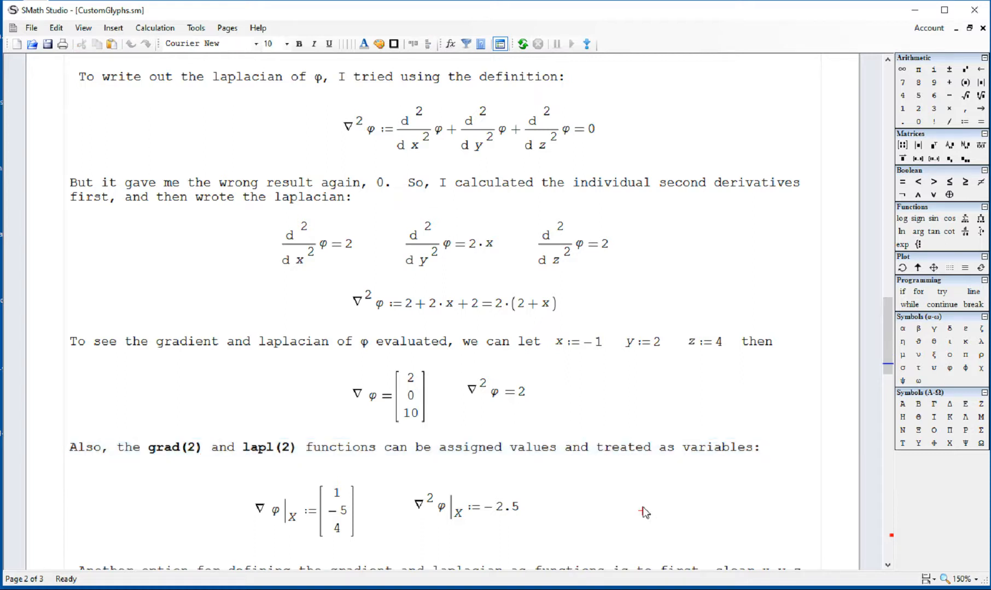
scroll(645, 513, down, 3)
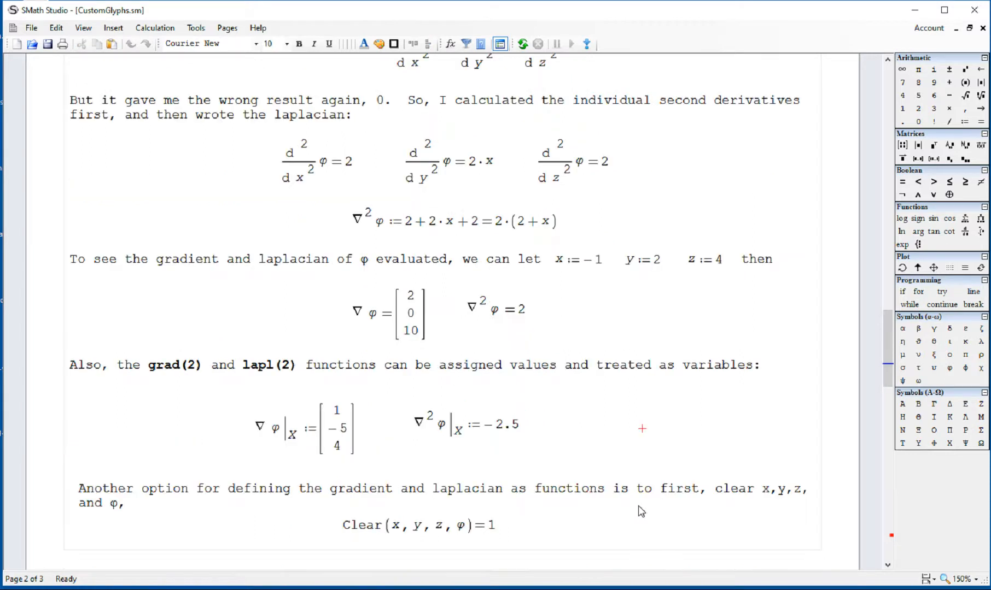
Step: Inspect the gradient and laplacian of φ at X, each written as a variable with an assigned value
click(322, 450)
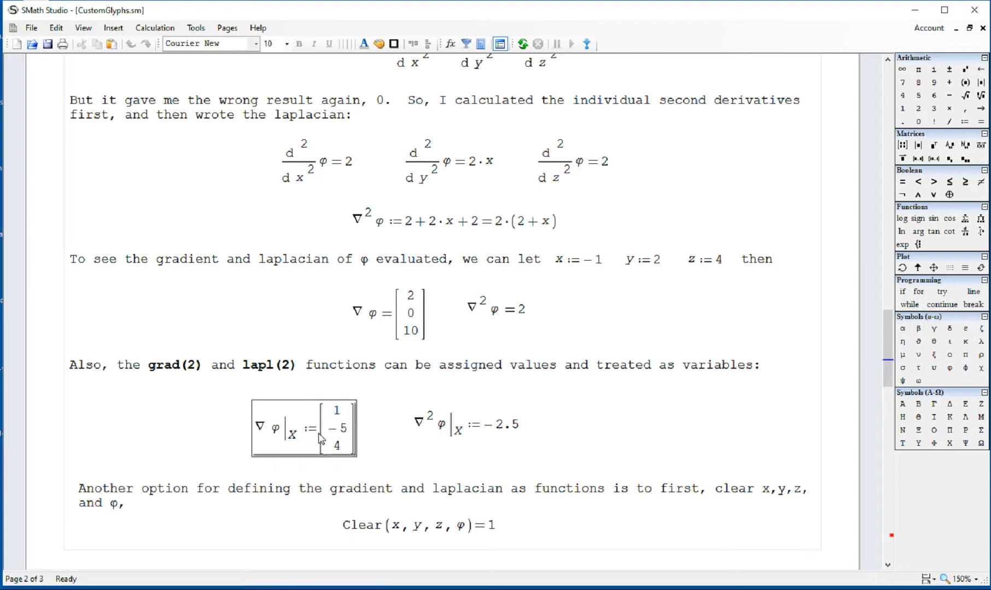
click(397, 430)
click(330, 428)
drag(301, 434, 290, 435)
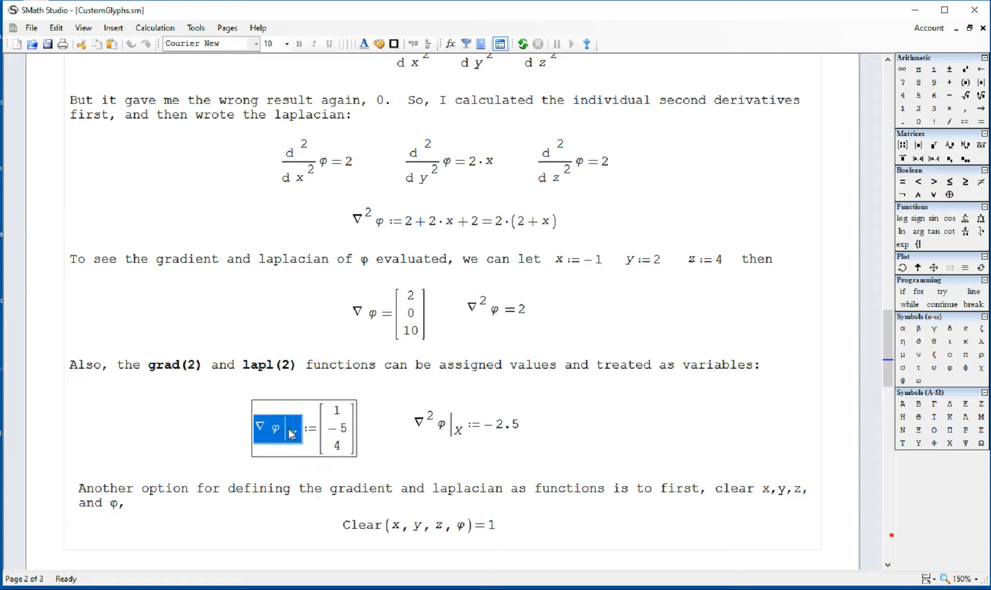
click(387, 438)
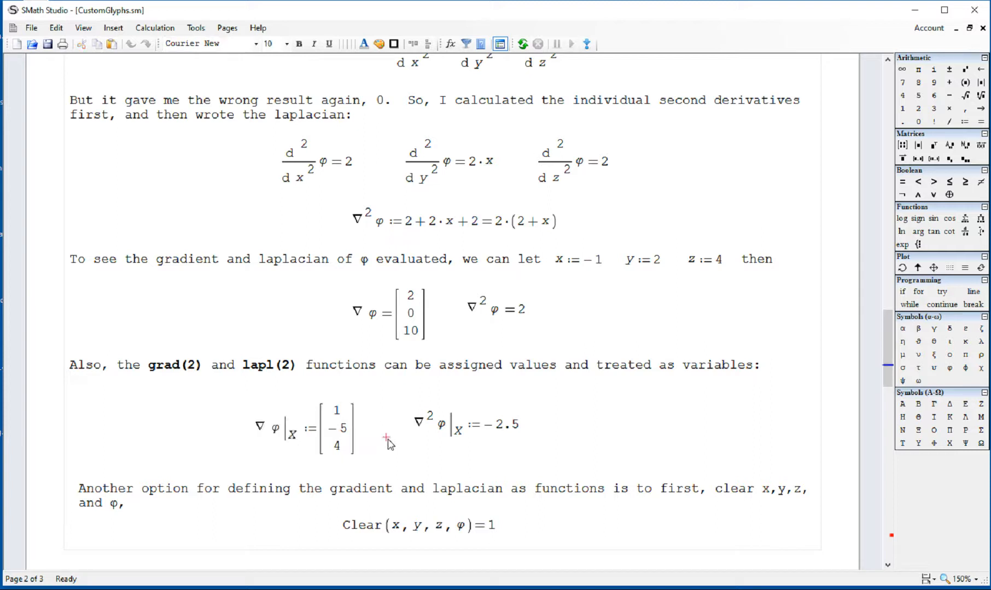
click(294, 440)
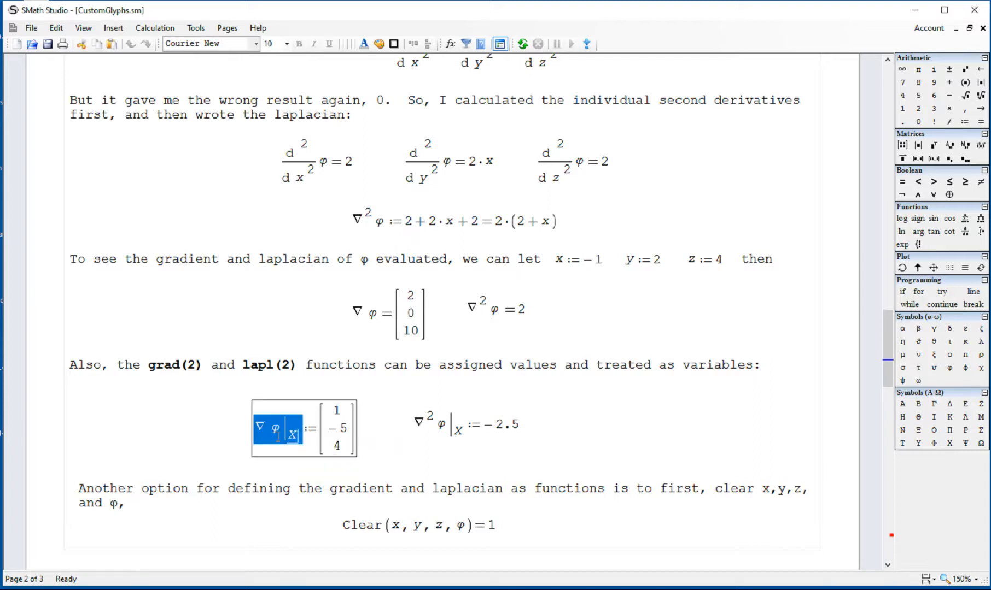
drag(462, 436, 433, 431)
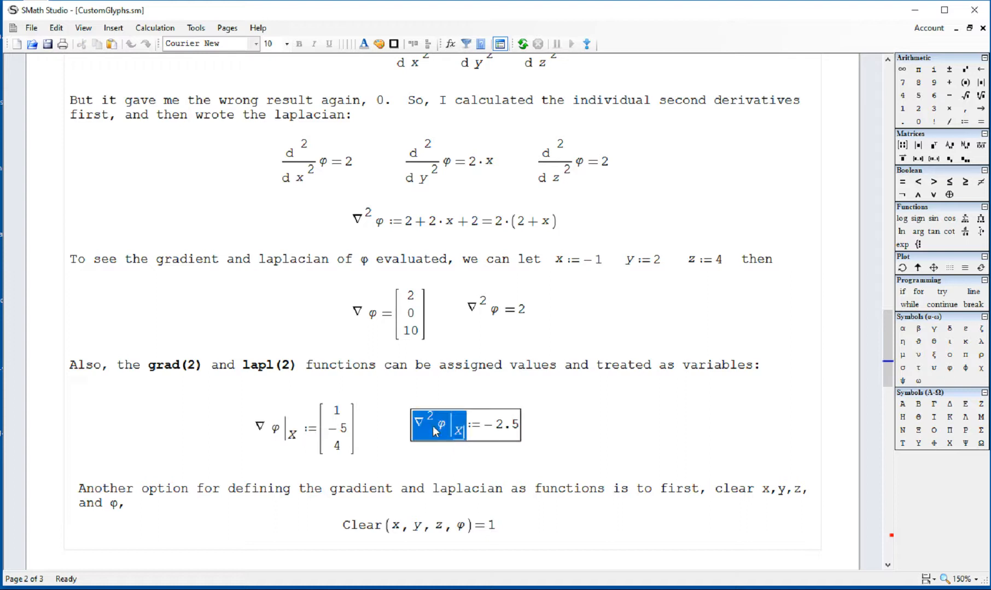
click(588, 430)
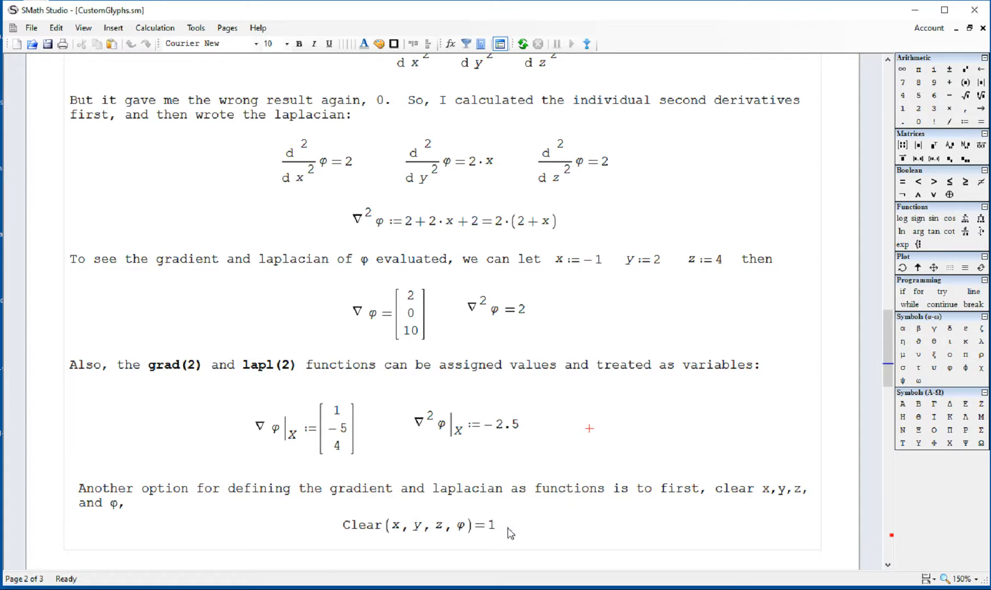
Step: Examine the Clear statement for x, y, z and φ, and compare the original φ expression with the φ(x, y, z) function definition
drag(511, 533, 419, 537)
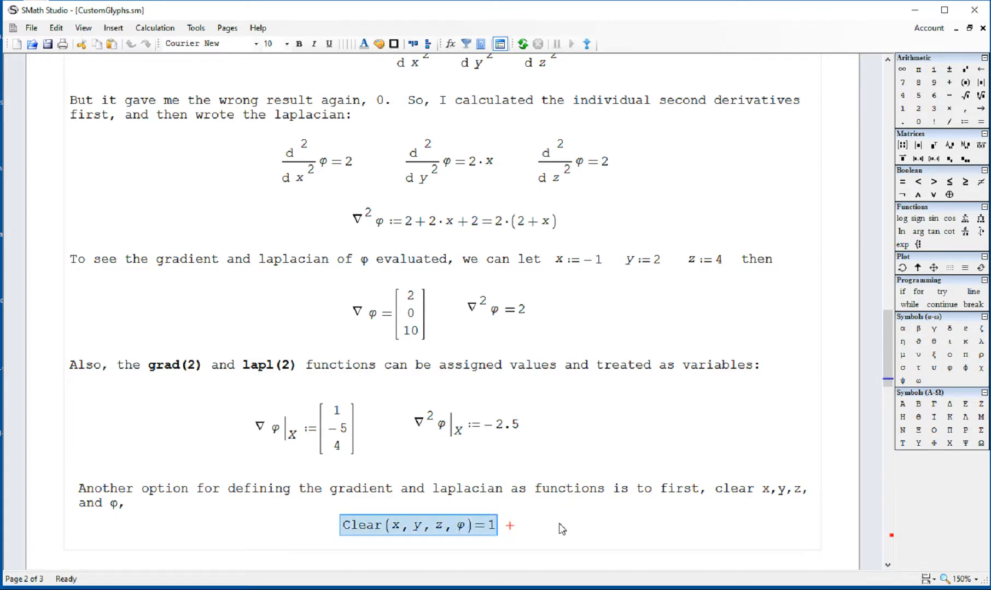
scroll(561, 523, down, 3)
scroll(563, 513, up, 9)
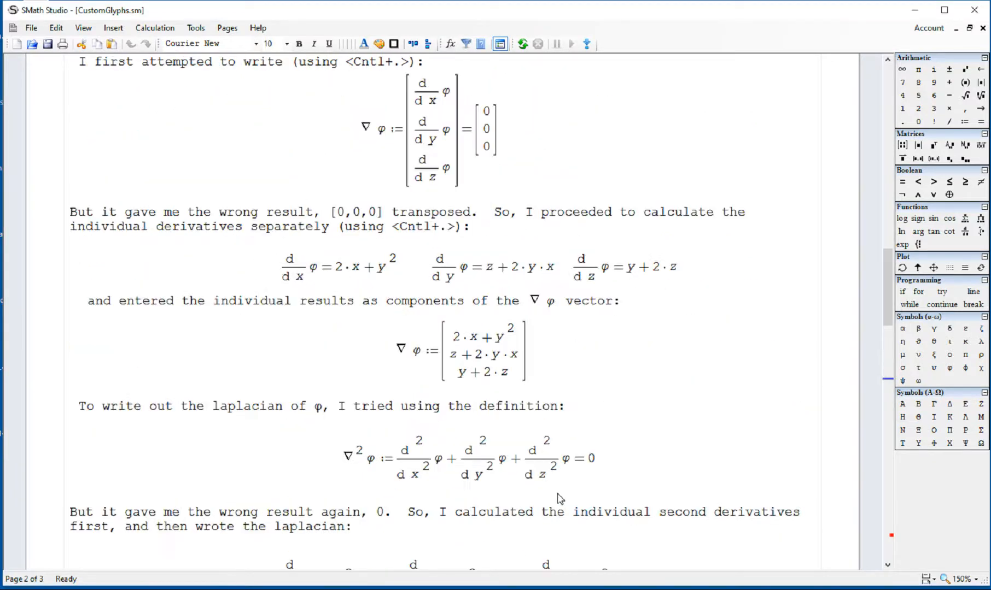
scroll(561, 499, up, 3)
drag(536, 210, 469, 198)
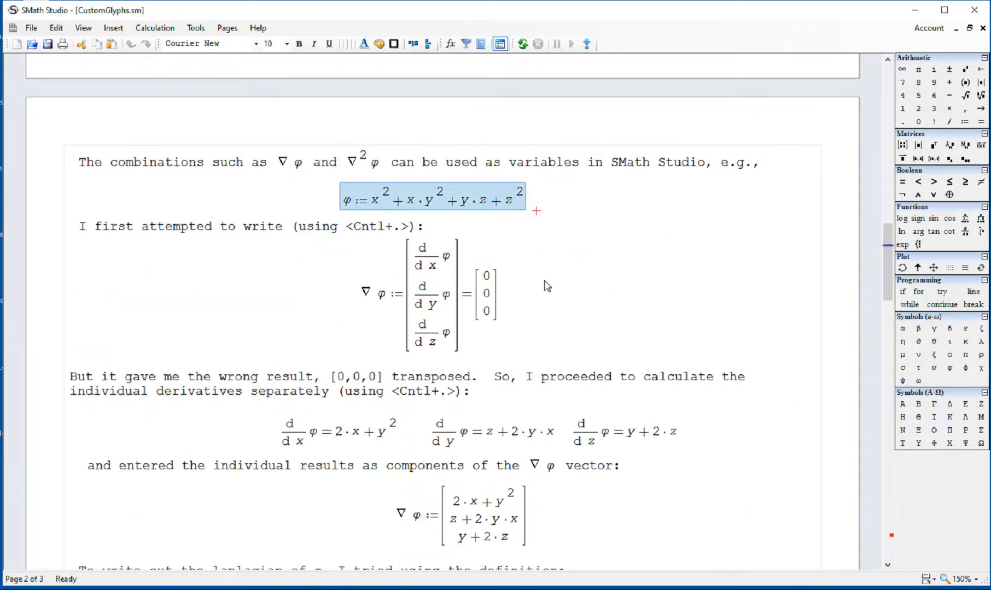
scroll(563, 287, down, 12)
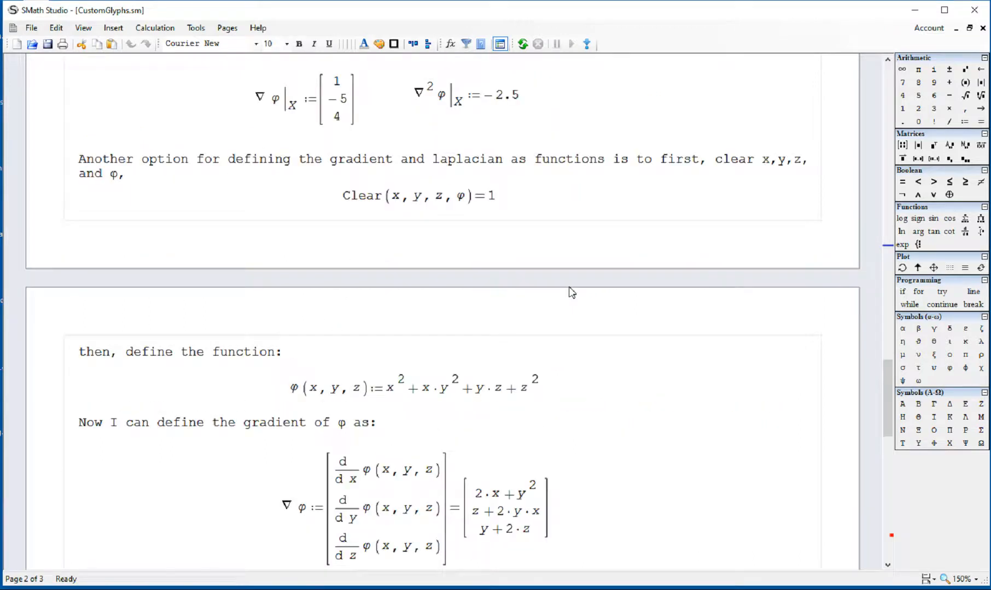
scroll(564, 284, down, 3)
drag(562, 224, 522, 231)
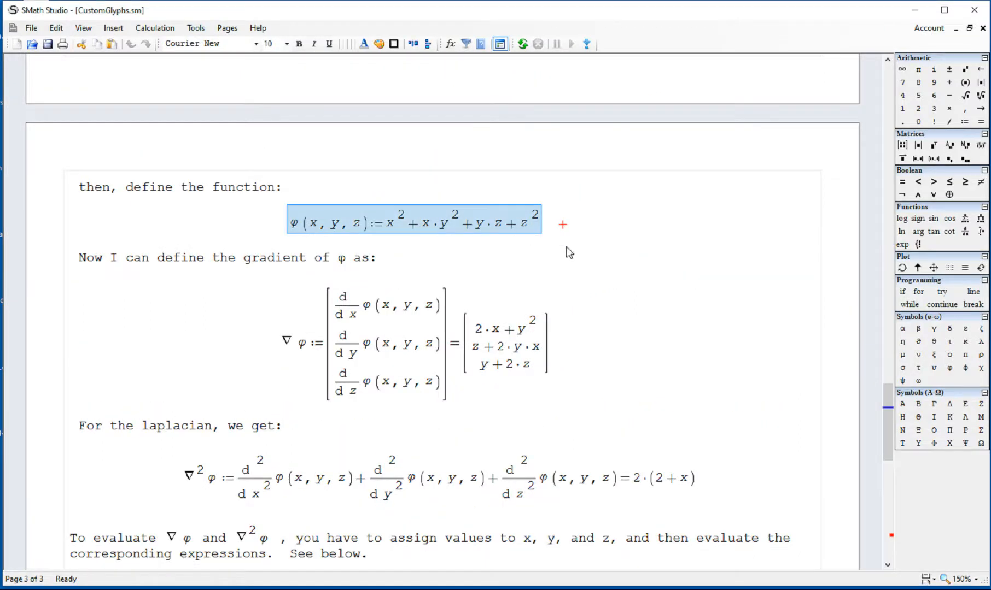
Step: Inspect the x, y and z derivative components in the ∇φ definition built from φ(x, y, z), along with its evaluated vector
double_click(376, 311)
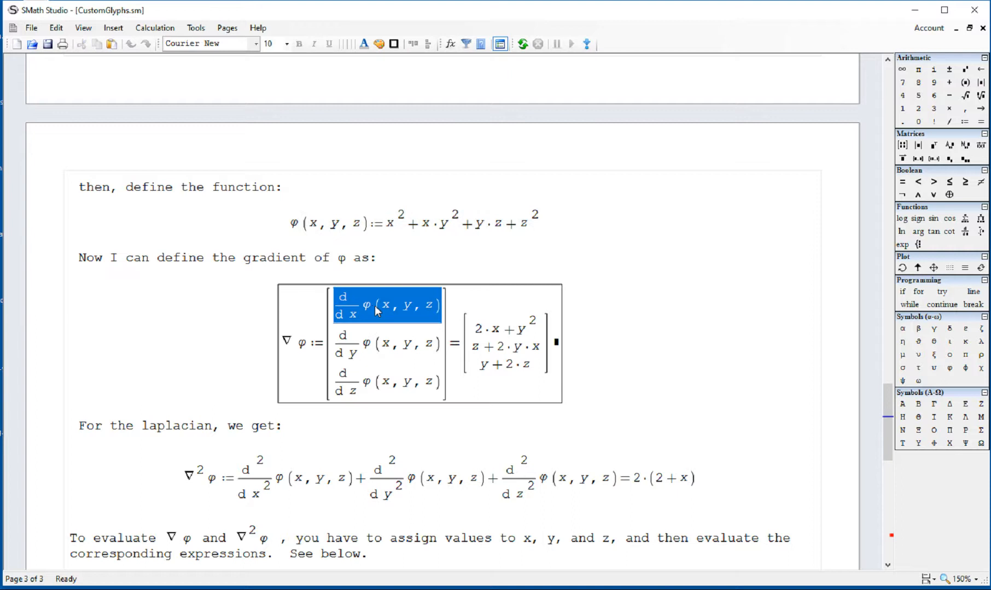
double_click(350, 346)
double_click(361, 386)
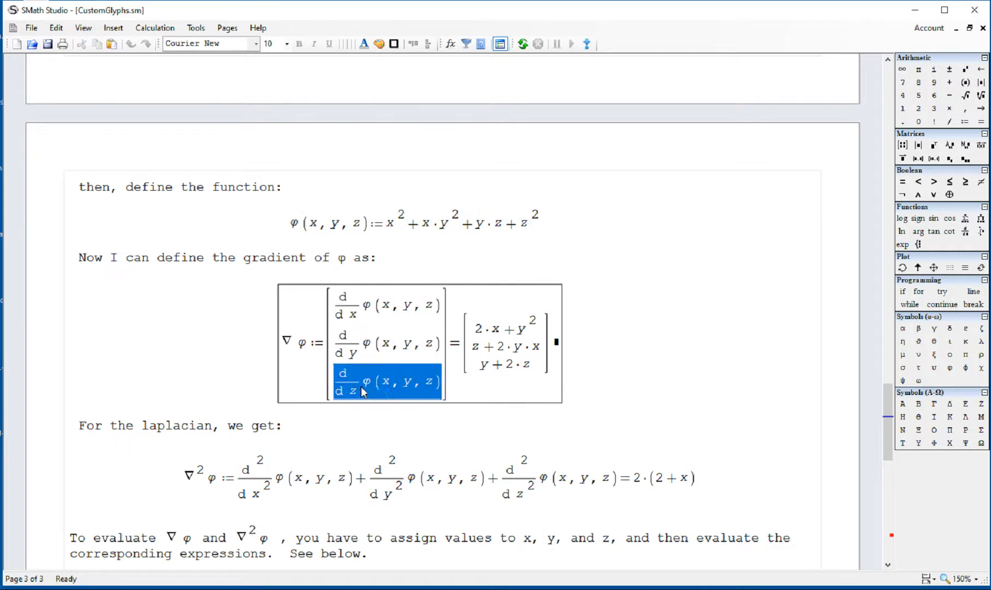
click(512, 377)
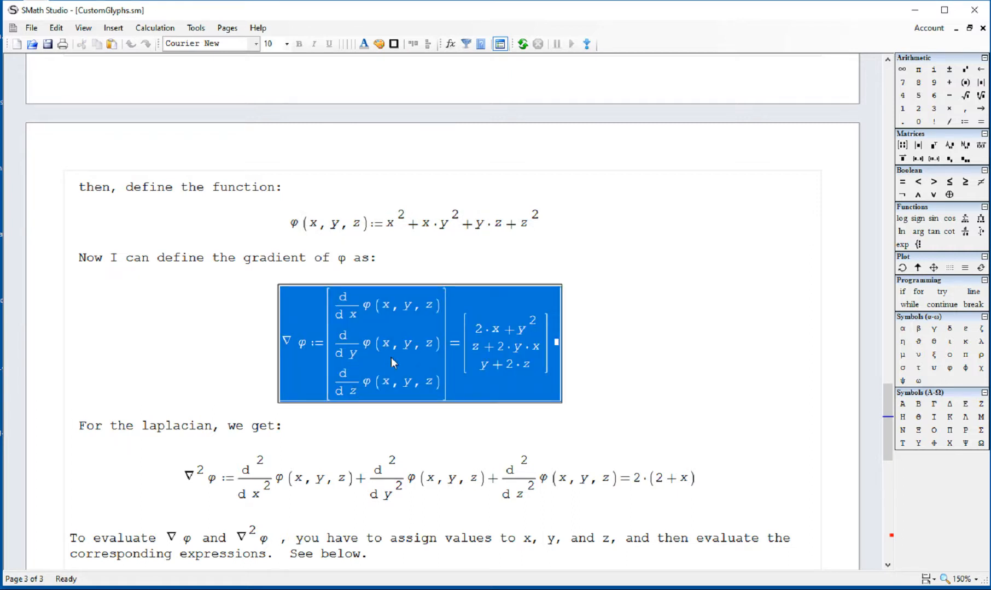
click(653, 332)
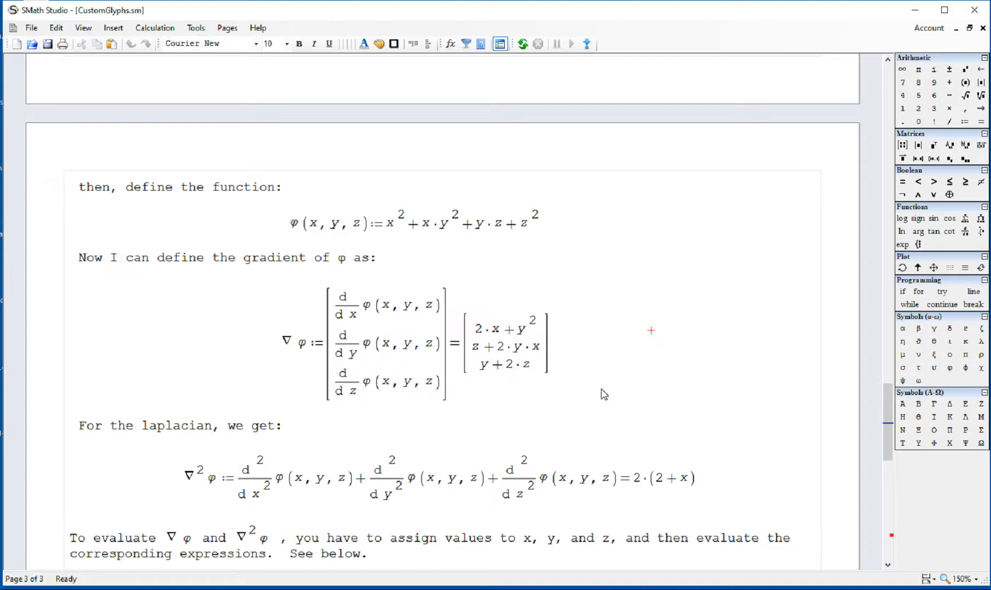
Step: Examine the laplacian defined as the sum of the second derivatives of φ(x, y, z)
drag(423, 507, 391, 501)
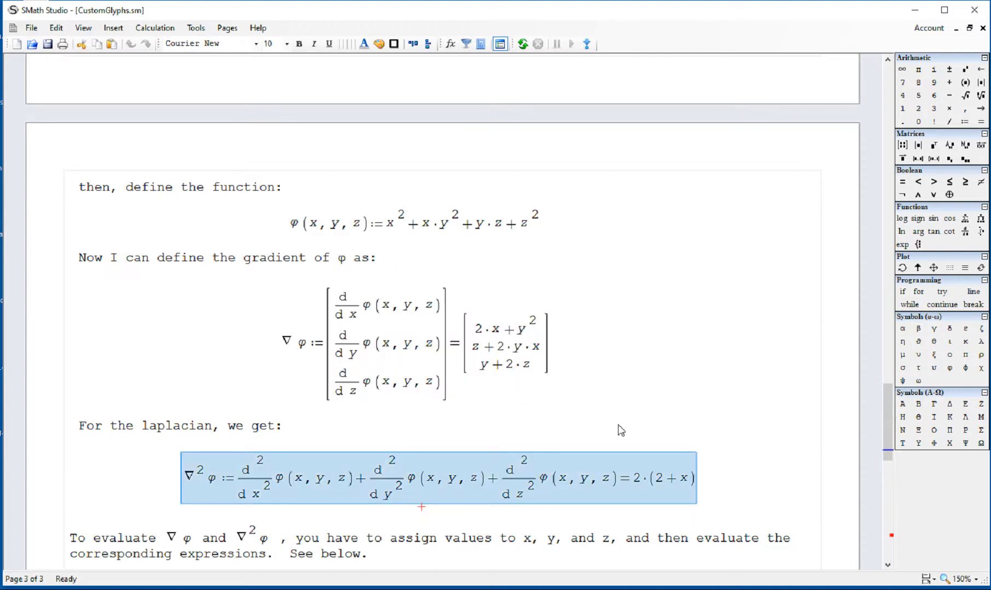
scroll(720, 381, down, 3)
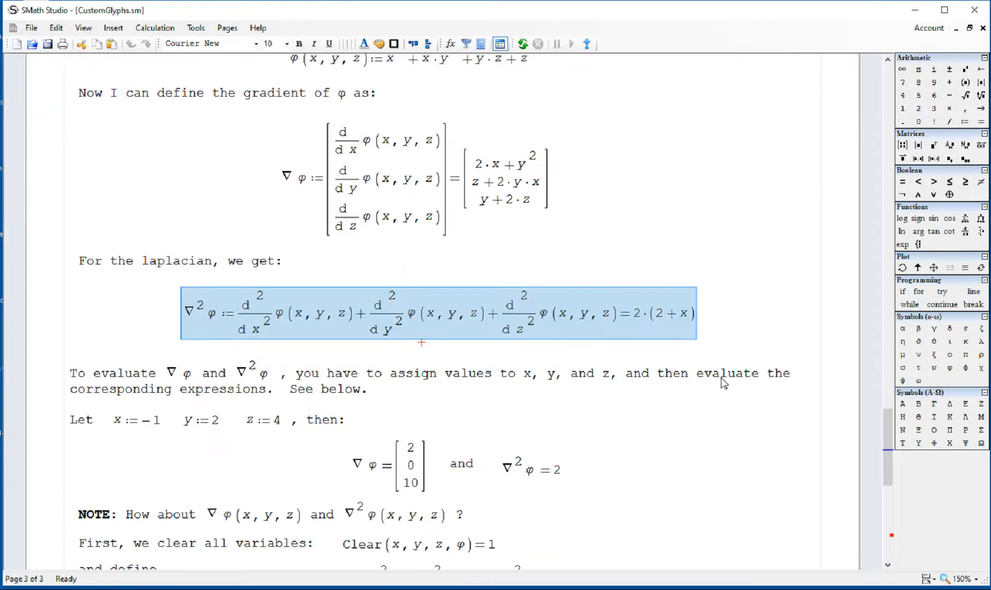
scroll(717, 418, down, 2)
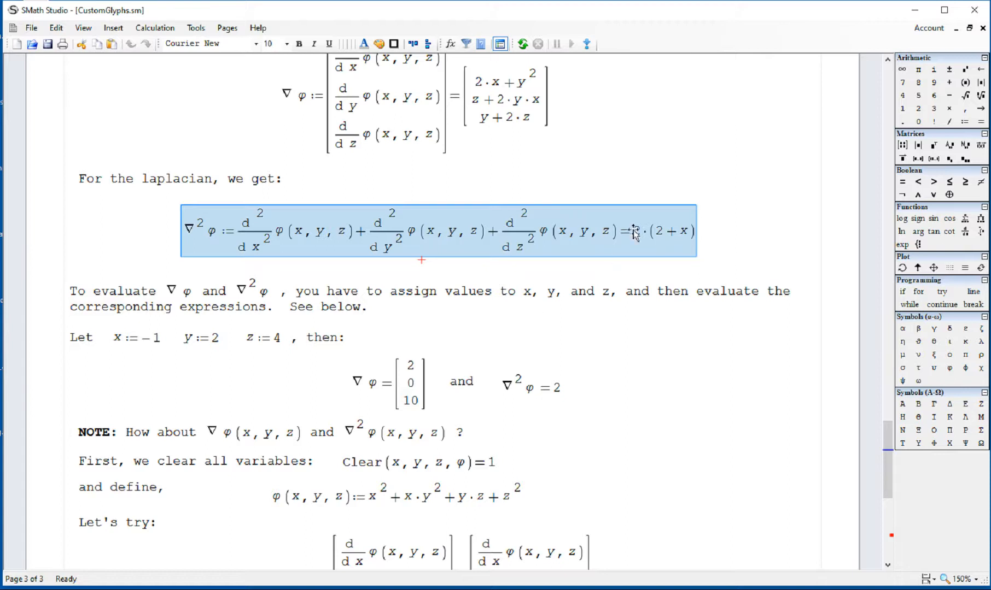
Step: Check how the names ∇φ and ∇²φ are written, without arguments, in the gradient and laplacian definitions
scroll(633, 214, up, 2)
scroll(632, 214, up, 4)
click(608, 286)
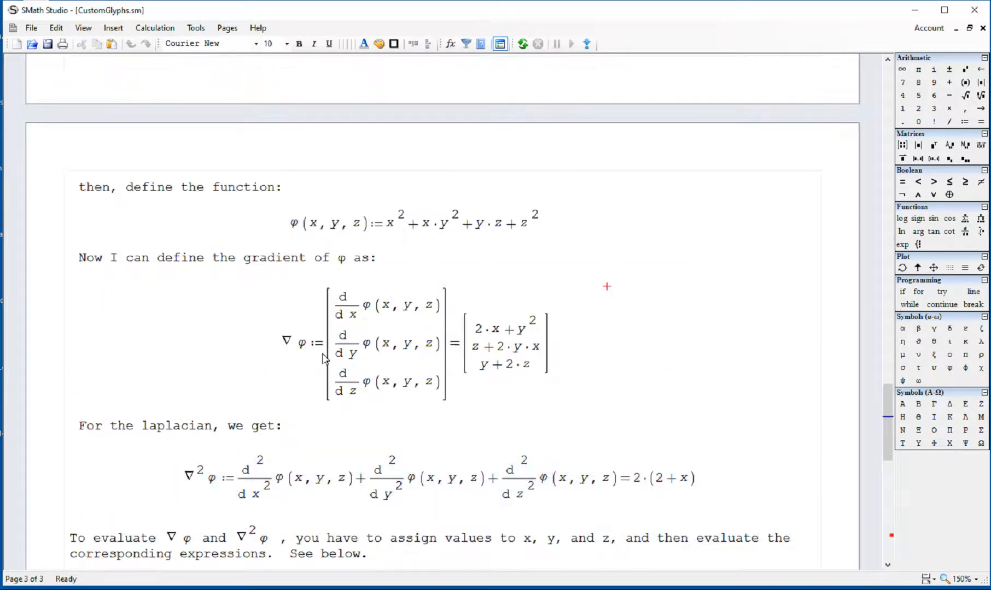
drag(309, 345, 290, 347)
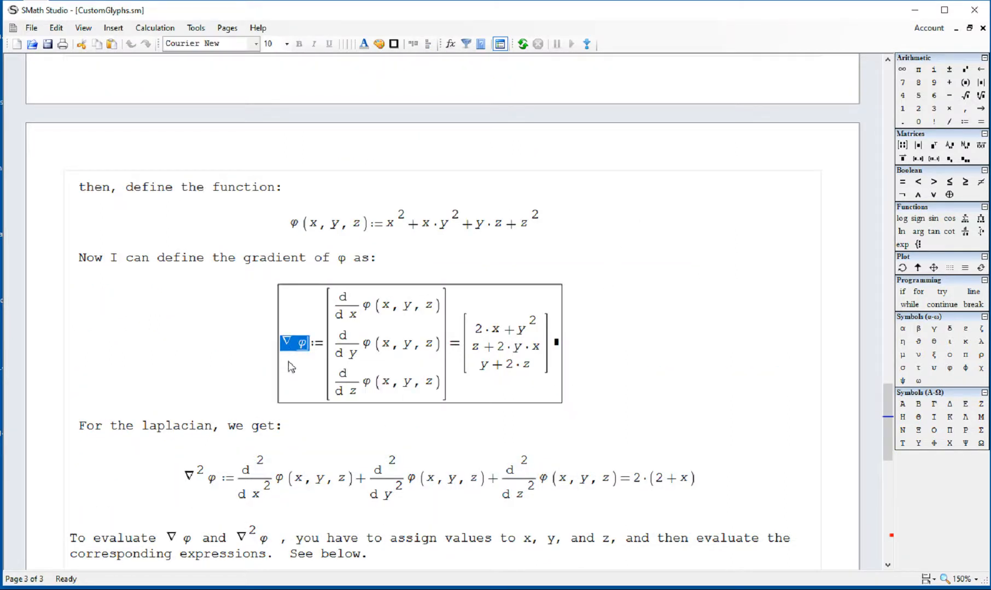
drag(221, 483, 209, 484)
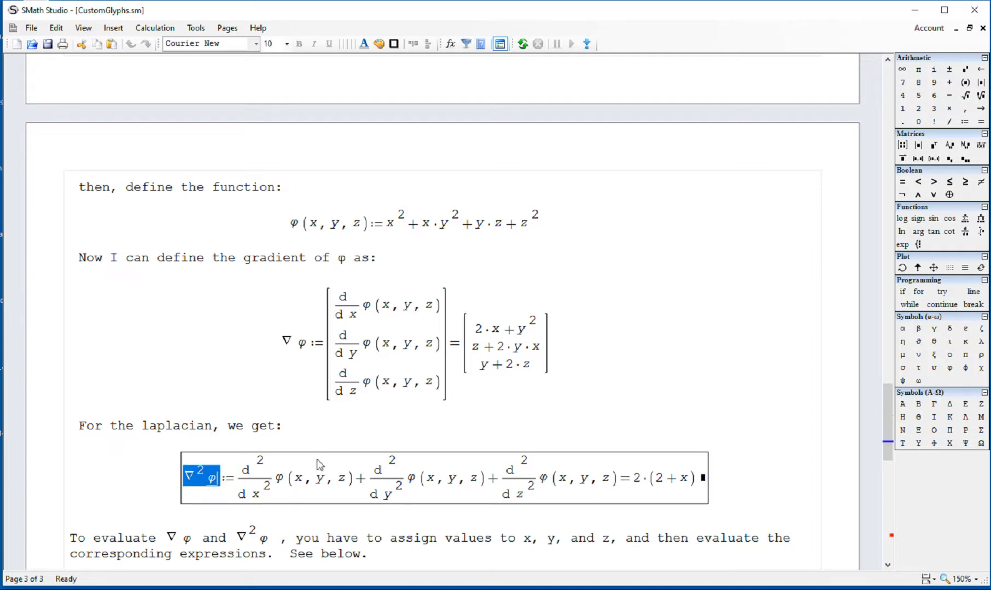
Step: Review the note on evaluating ∇φ and ∇²φ and the values assigned to x, y and z beneath it
scroll(590, 398, down, 2)
scroll(683, 374, down, 2)
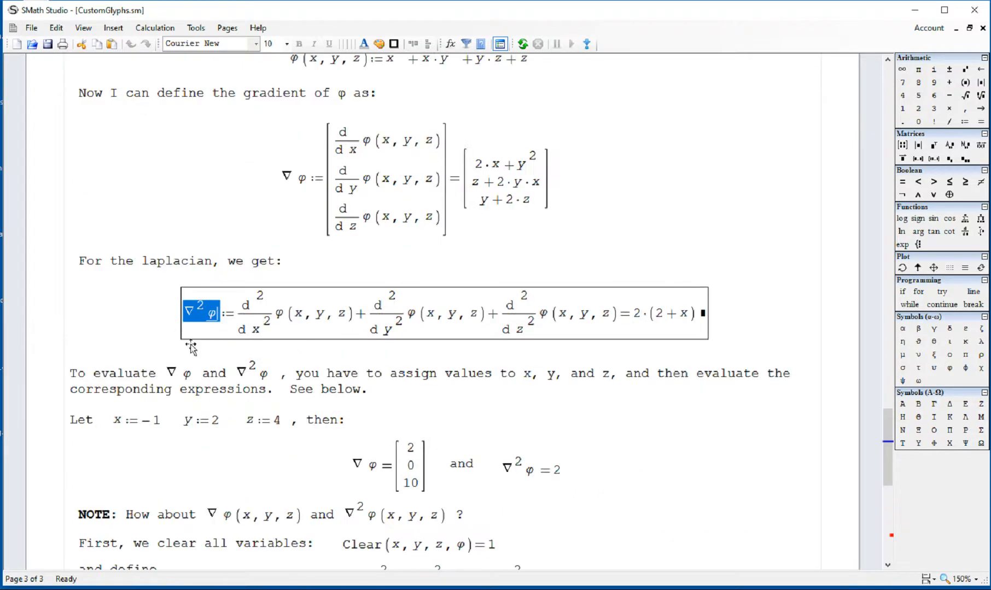
drag(189, 376, 169, 378)
click(172, 376)
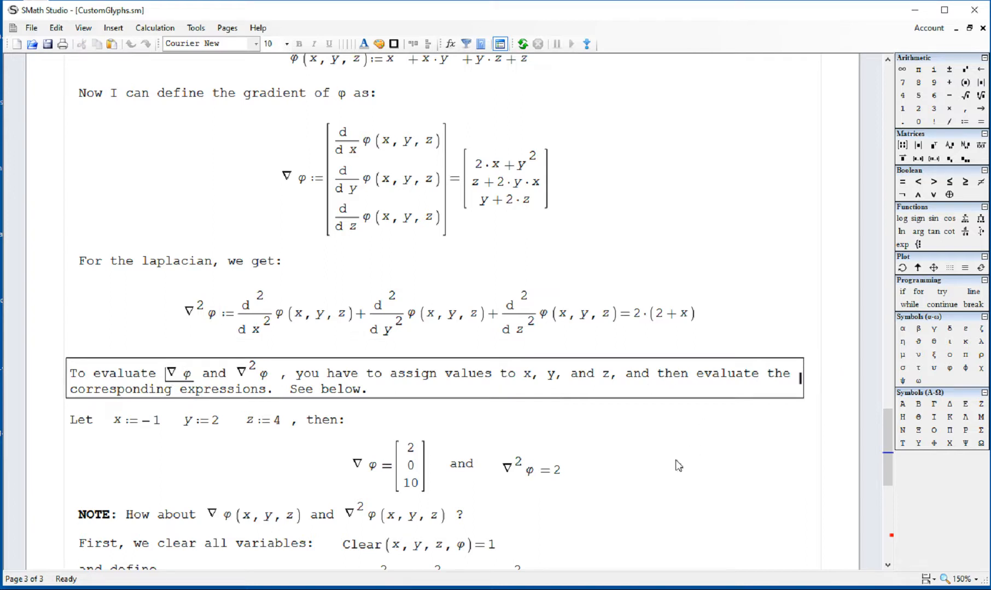
click(271, 431)
drag(272, 430, 138, 436)
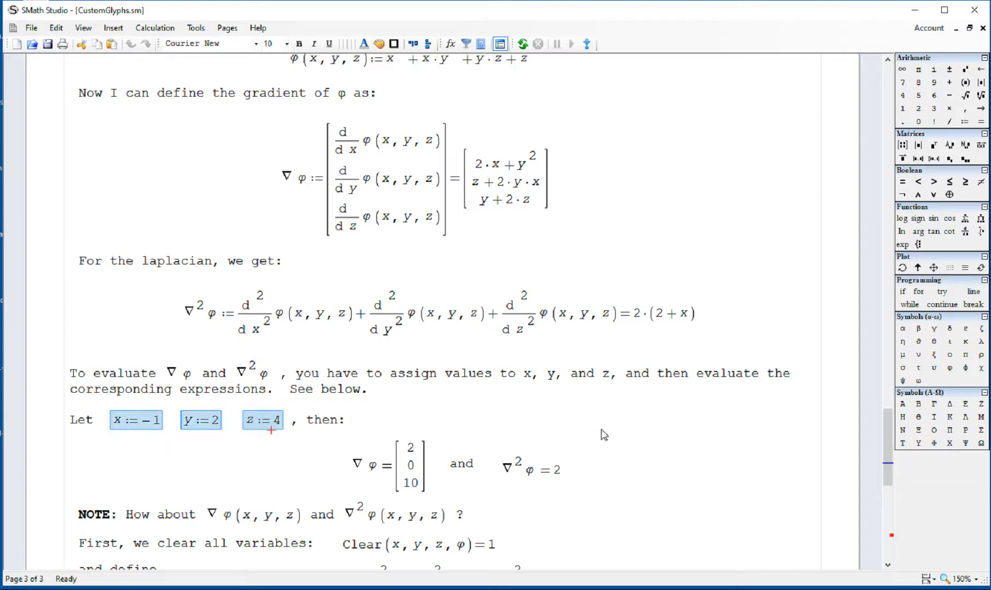
Step: Compare the evaluated ∇φ vector with its symbolic components, and inspect the evaluated laplacian
click(406, 486)
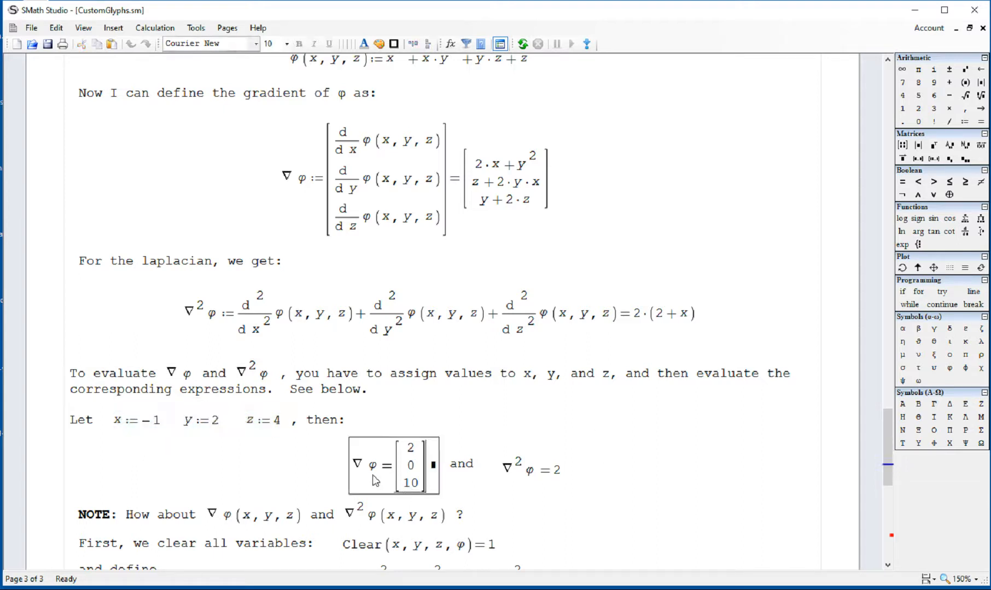
click(496, 174)
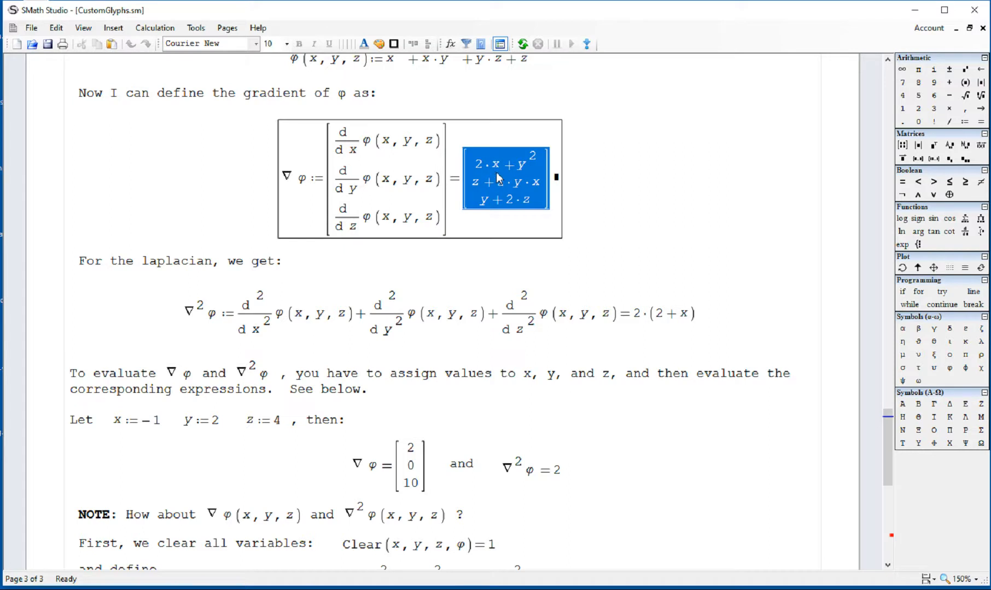
drag(435, 482, 418, 488)
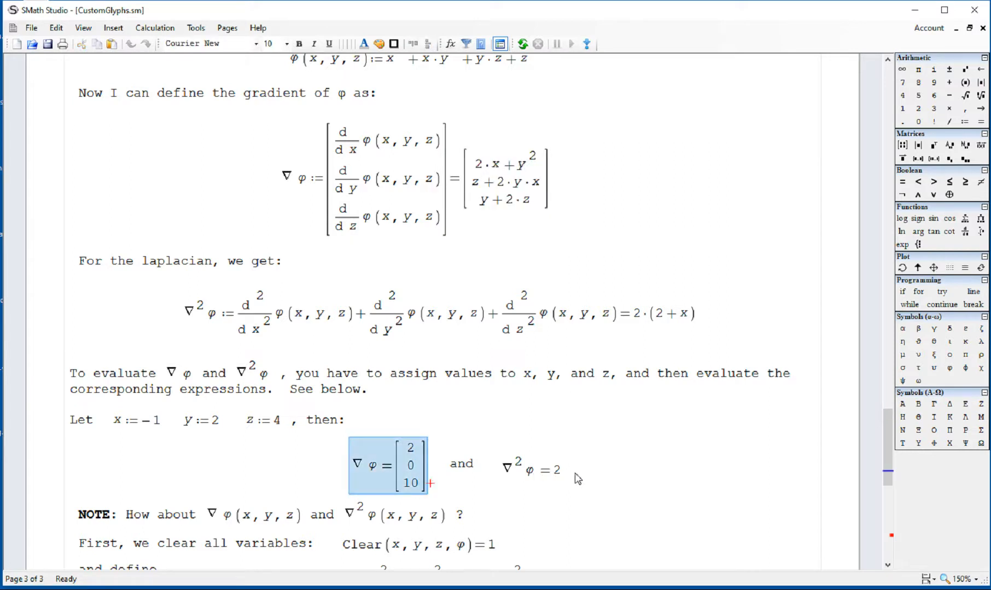
drag(571, 475, 544, 481)
click(659, 475)
Step: Examine the note asking about ∇φ(x, y, z) and ∇²φ(x, y, z) written with explicit arguments
scroll(661, 476, down, 3)
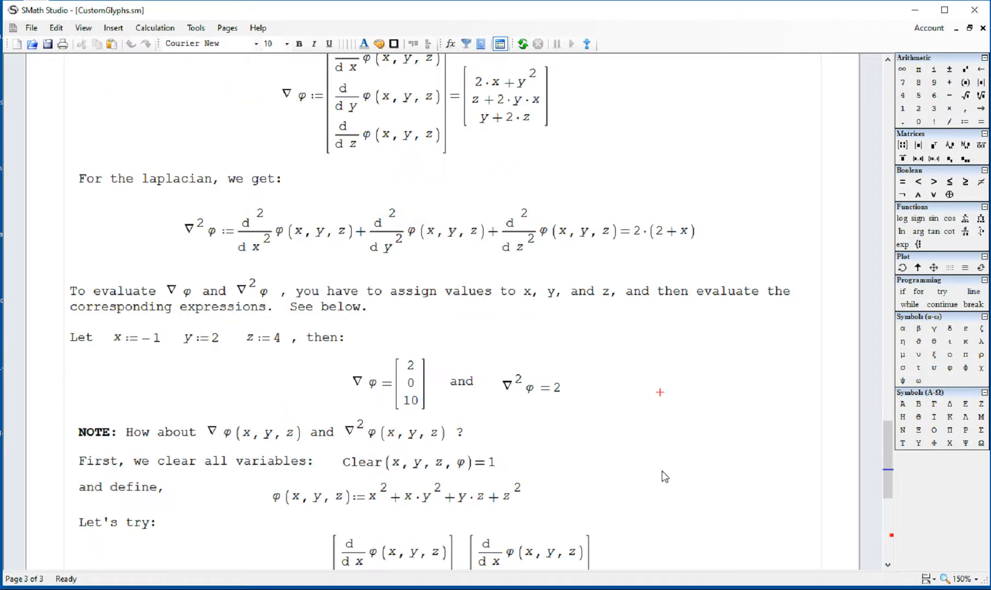
scroll(664, 477, down, 3)
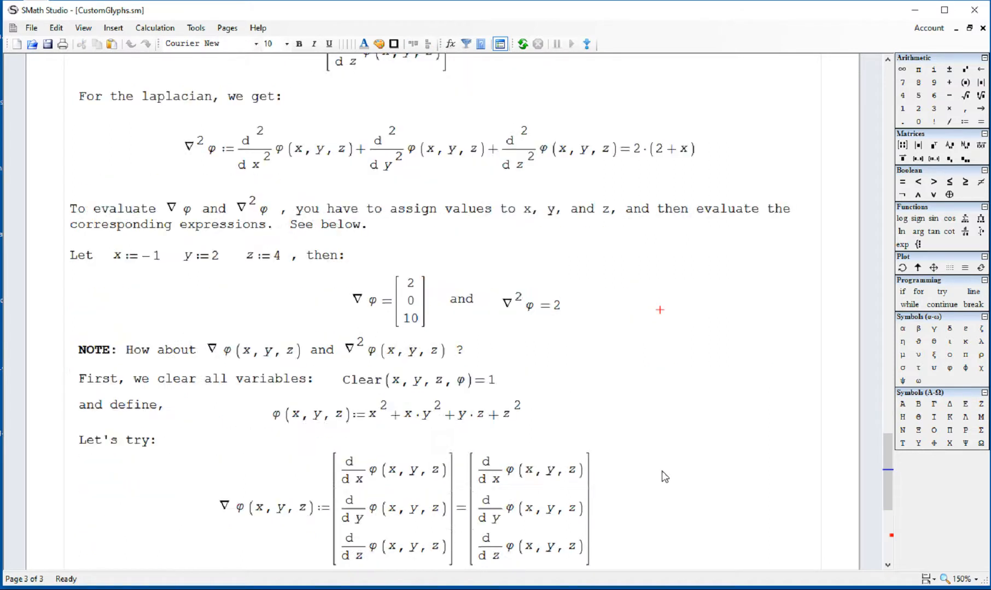
click(225, 361)
click(226, 357)
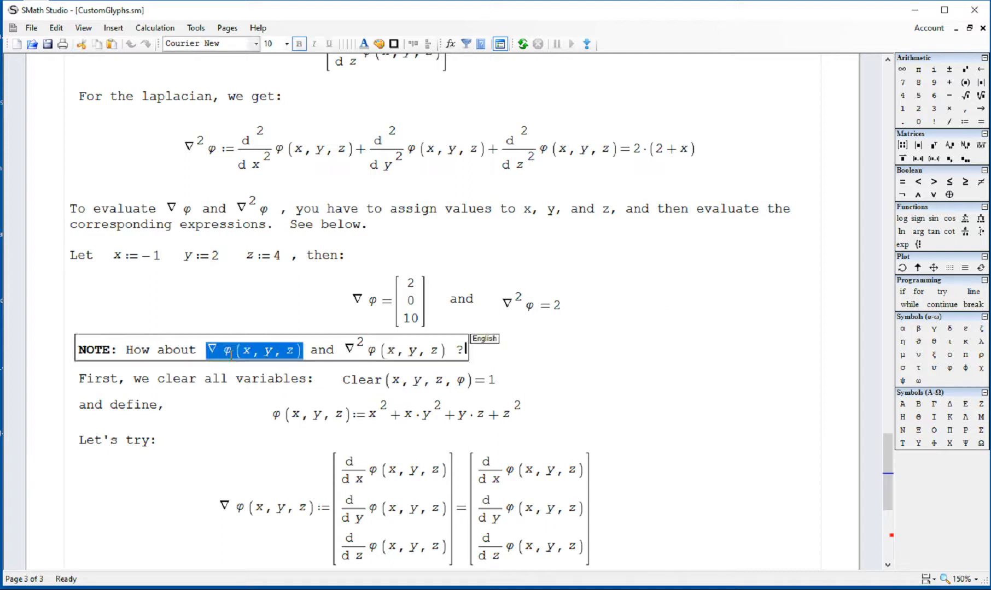
click(360, 358)
Step: Inspect the Clear statement below the note and the repeated function definition of φ(x, y, z)
drag(500, 383, 440, 386)
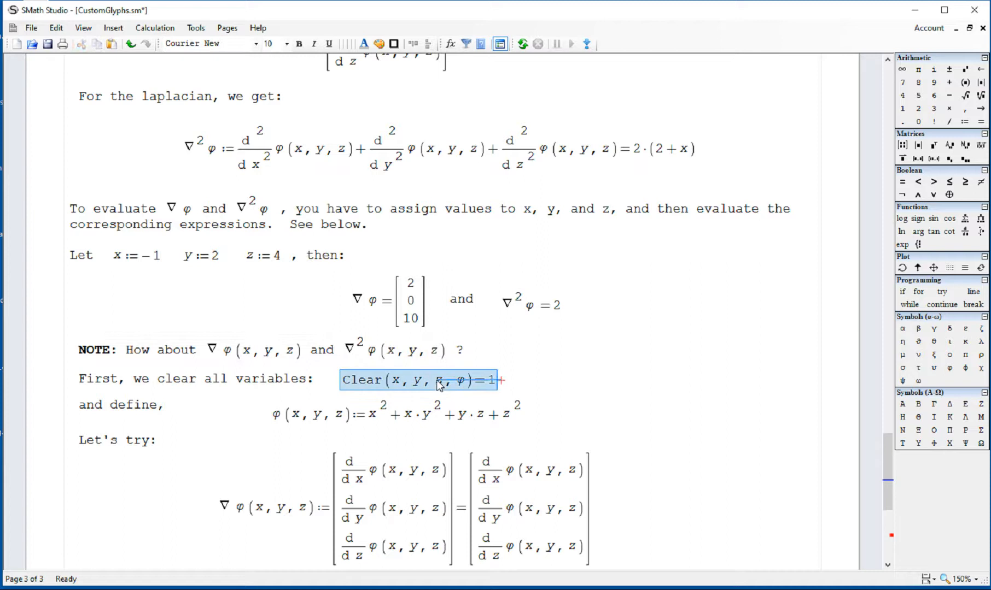
click(458, 422)
click(650, 425)
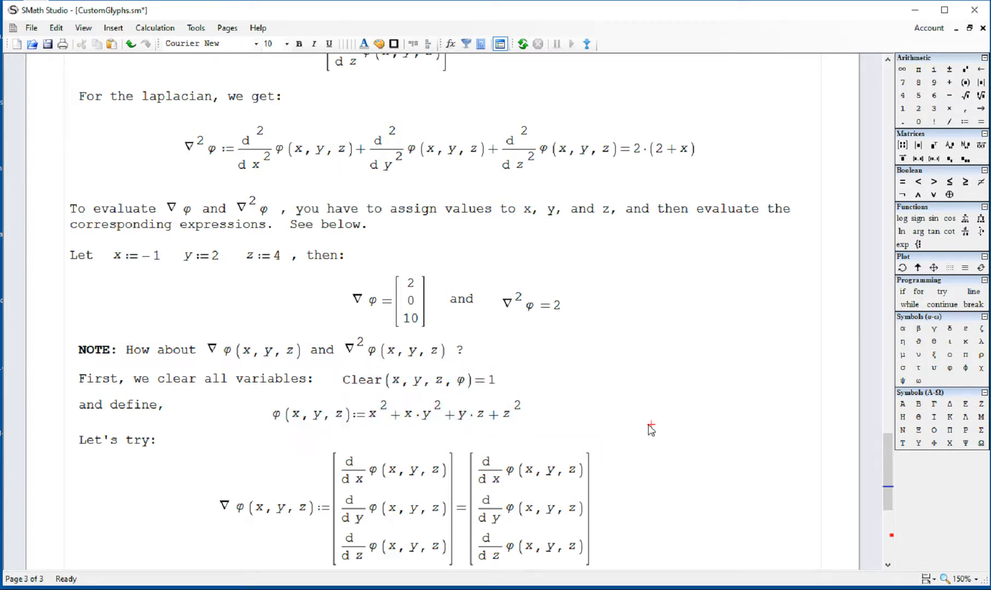
Step: Examine the ∇φ(x, y, z) definition, its arguments, and the vector of derivatives it evaluates to
scroll(650, 429, down, 5)
drag(252, 349, 307, 342)
drag(583, 344, 375, 345)
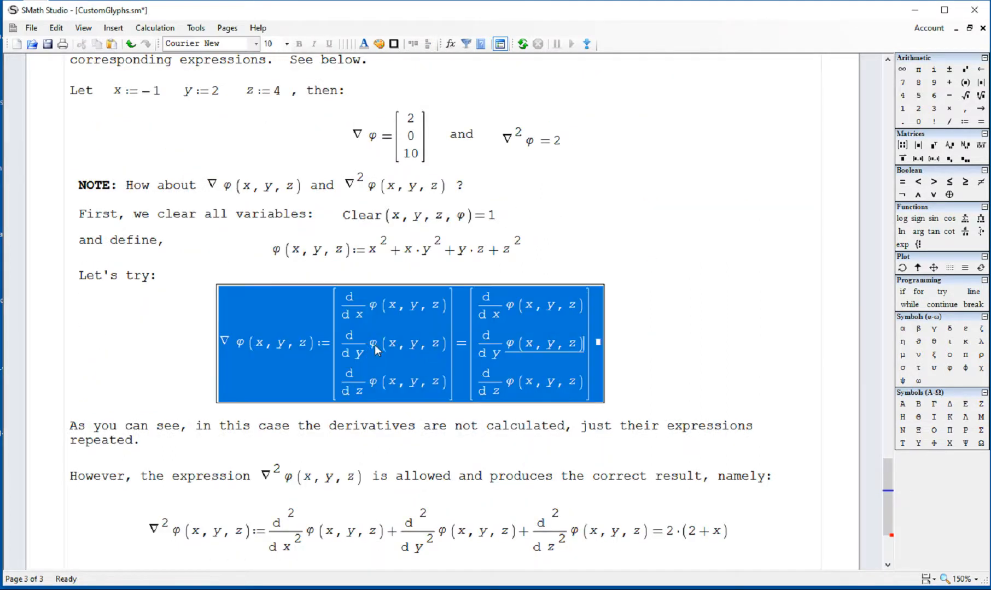
click(270, 355)
drag(236, 343, 276, 349)
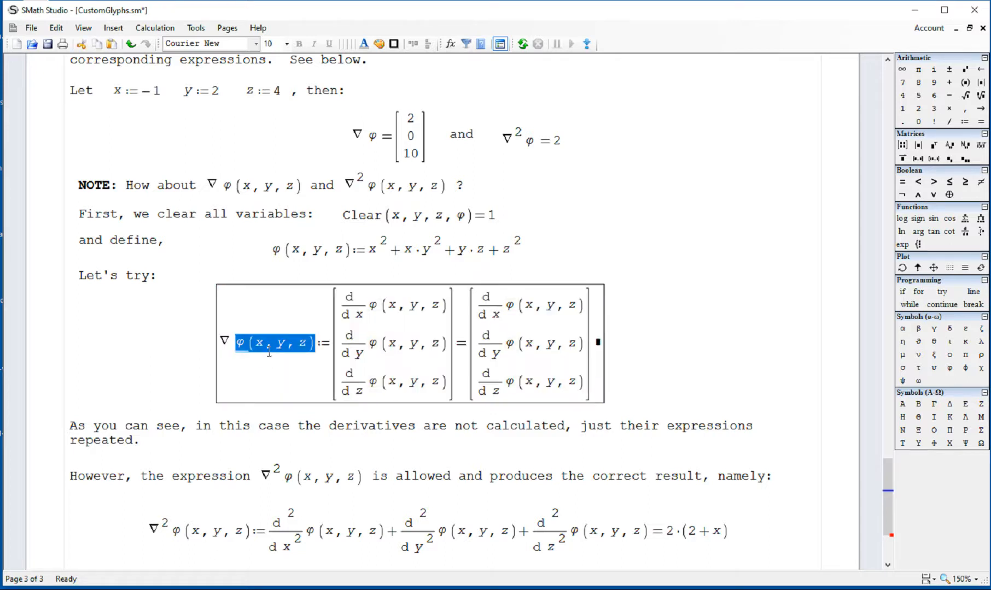
drag(267, 372, 232, 359)
click(232, 358)
drag(633, 358, 524, 372)
click(704, 358)
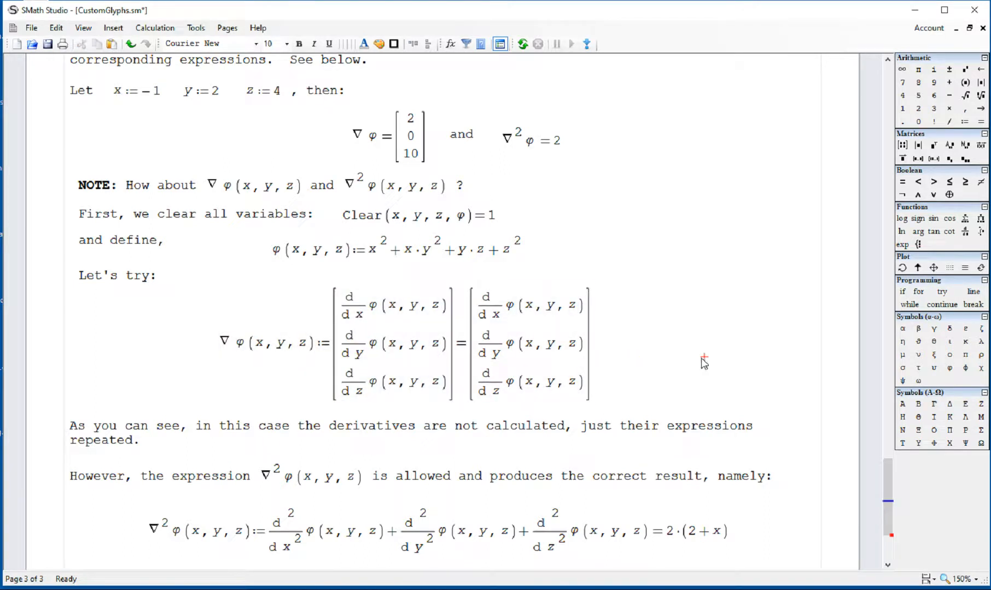
Step: Inspect the terms and symbolic result of the ∇²φ(x, y, z) definition, and check the evaluation ∇²φ(2, −1, 2) below it
scroll(701, 361, down, 3)
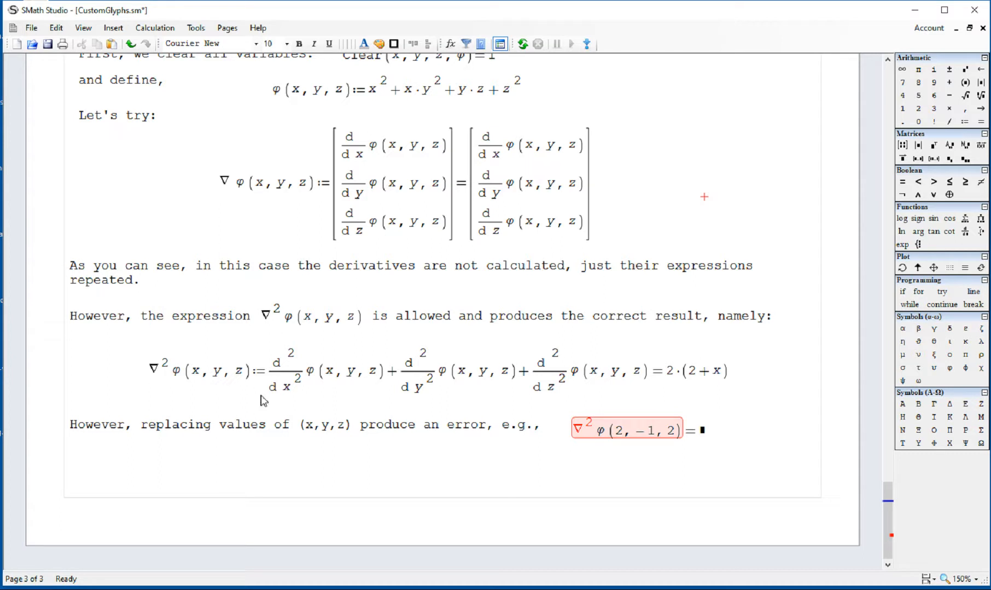
drag(193, 381, 170, 363)
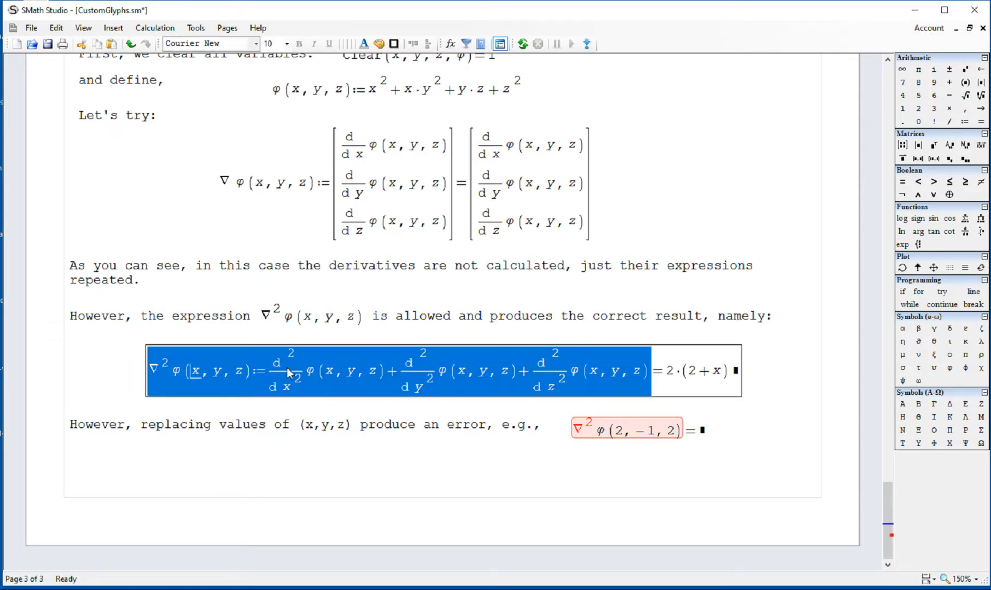
click(391, 376)
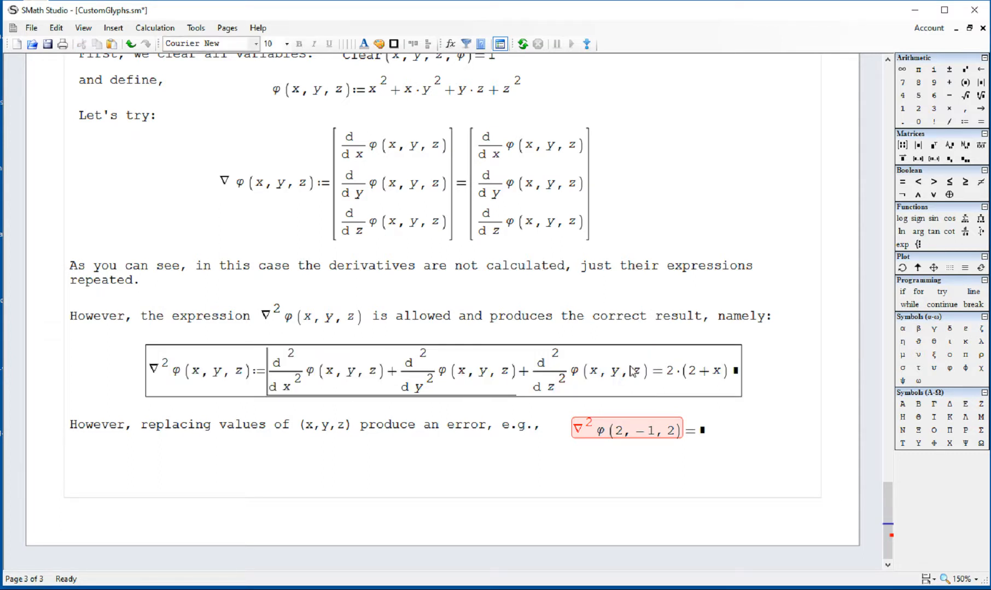
click(664, 370)
click(670, 373)
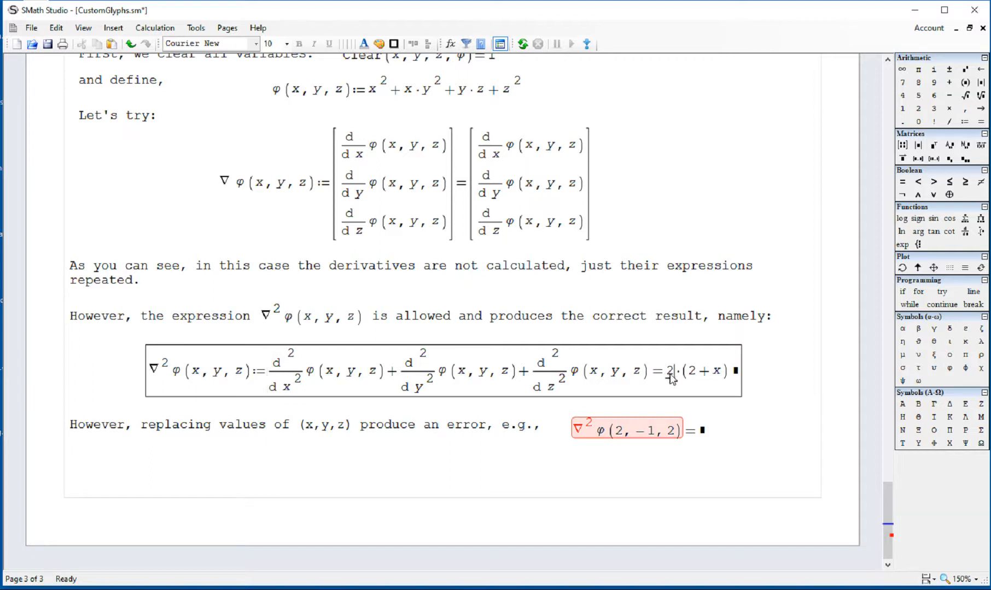
drag(295, 385, 560, 376)
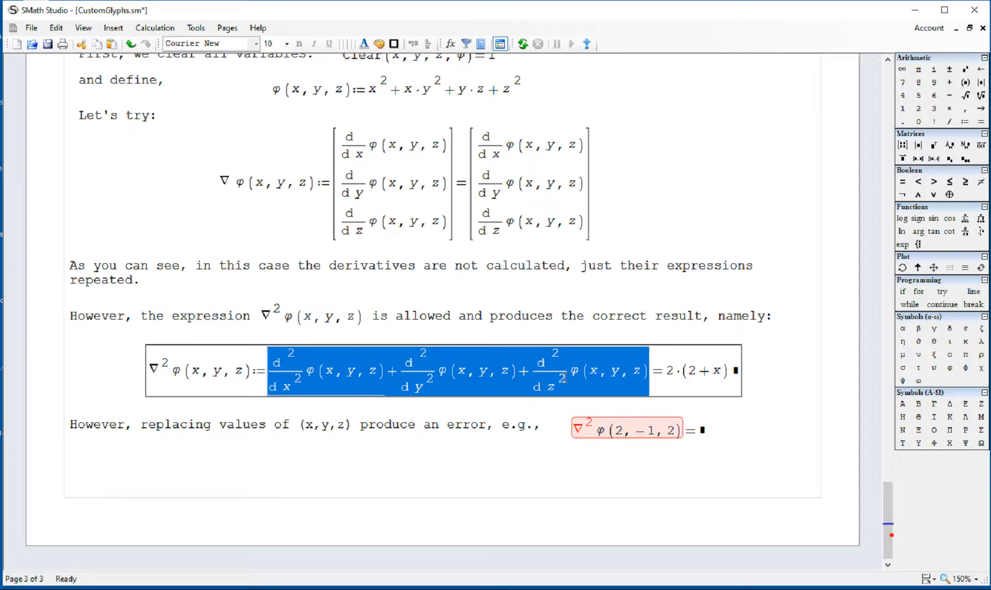
click(598, 439)
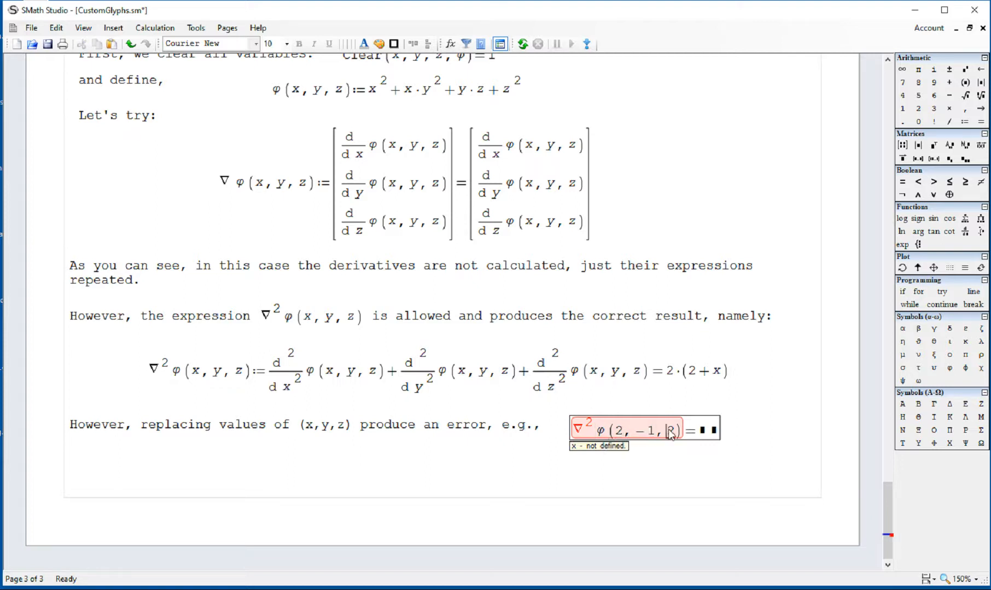
click(670, 456)
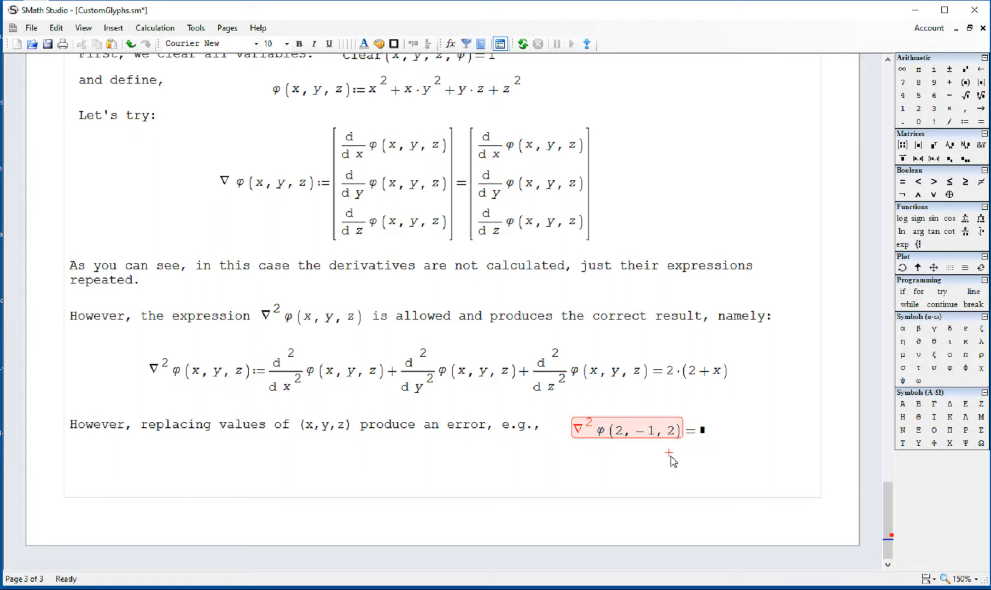
Step: Return to the first page and review the four grad and lapl symbols with the written gradient and laplacian expressions
scroll(672, 462, up, 5)
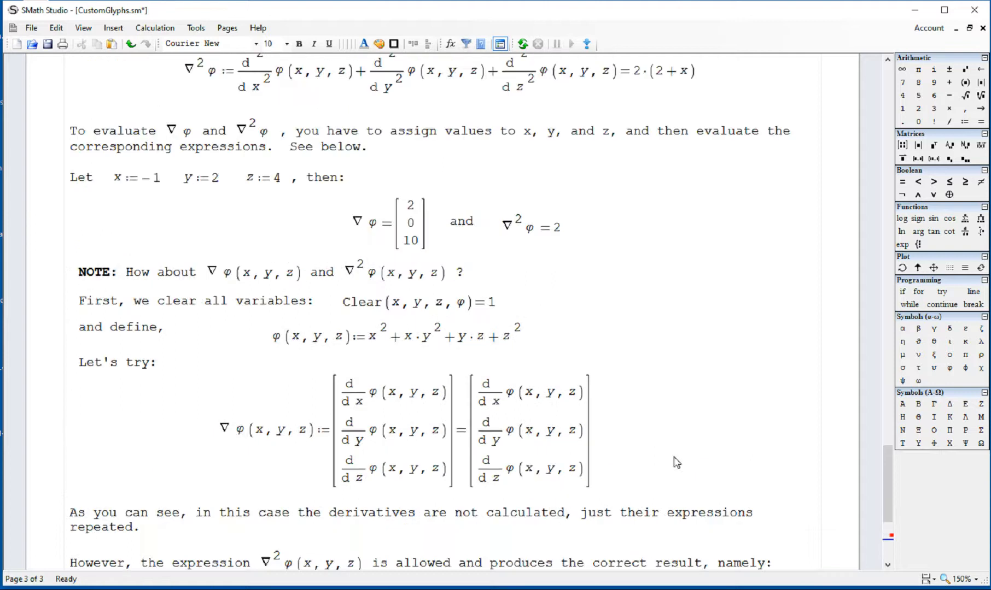
drag(891, 467, 935, 99)
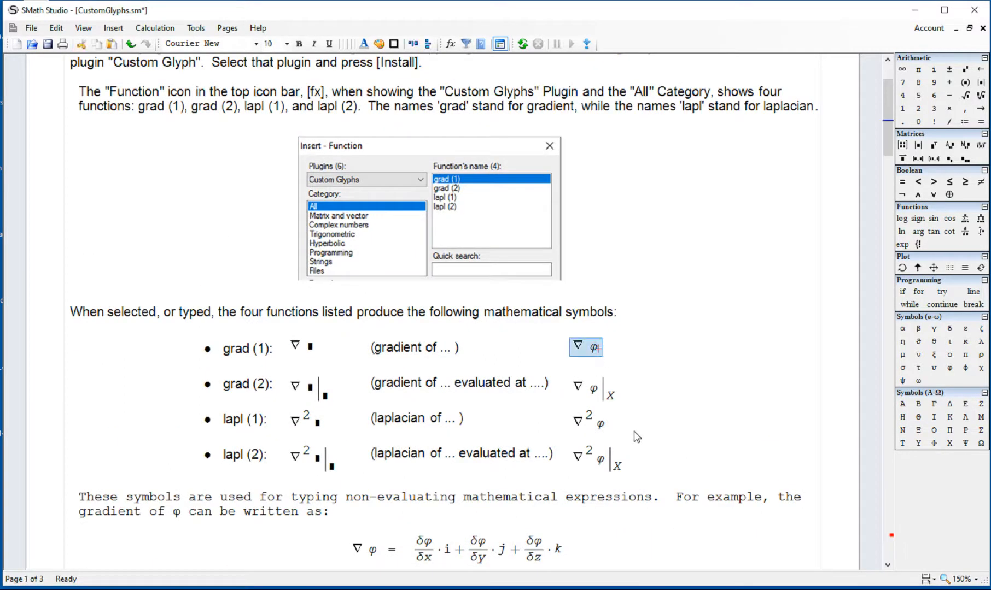
scroll(665, 434, down, 3)
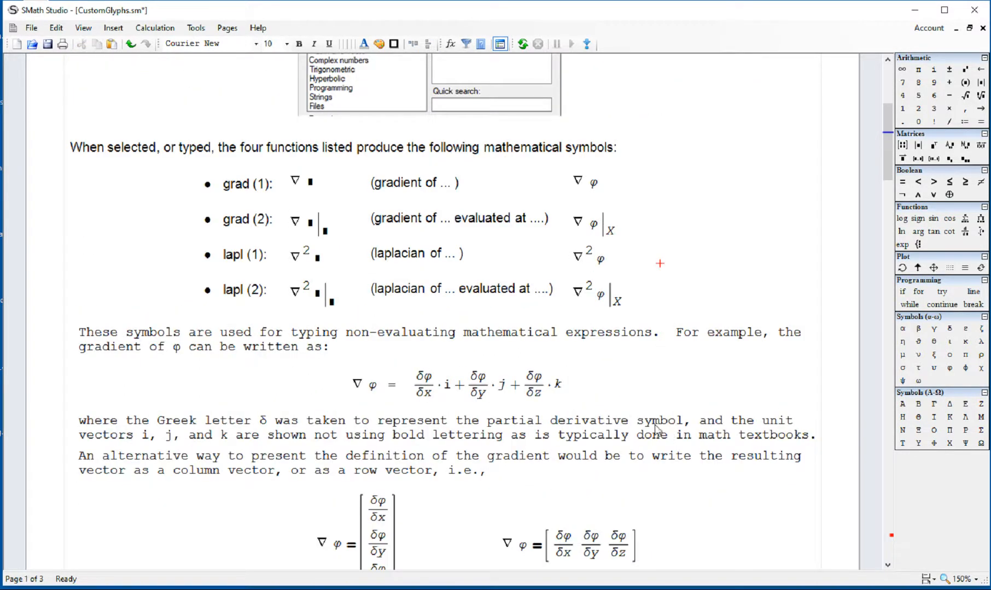
scroll(614, 398, down, 8)
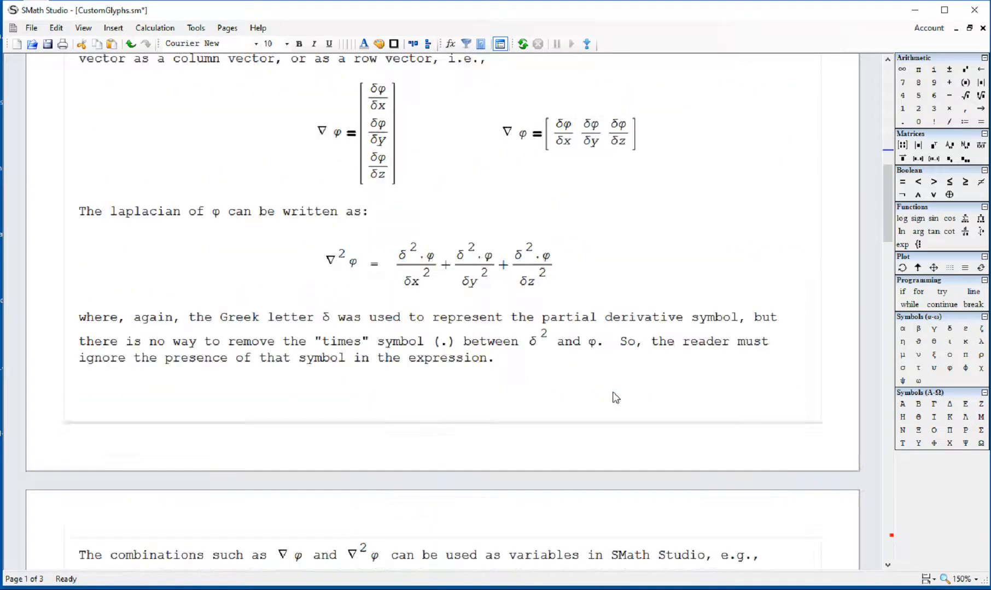
Step: Skim the remaining worksheet sections on defining ∇φ and ∇²φ as variables and functions, and return to the title text in Notepad
scroll(614, 397, down, 5)
scroll(614, 398, up, 2)
scroll(584, 306, down, 6)
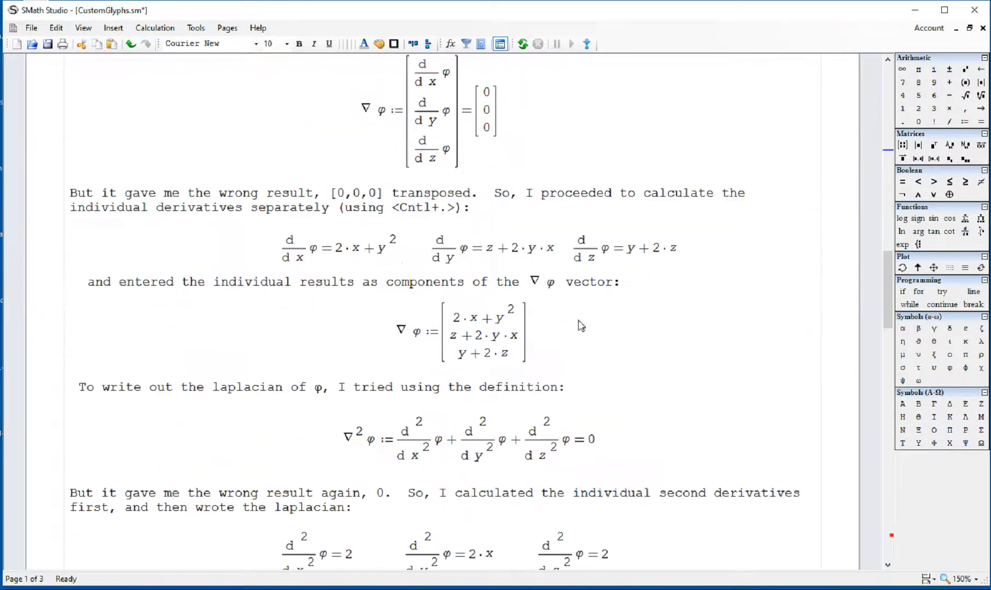
scroll(581, 326, down, 8)
scroll(581, 326, down, 10)
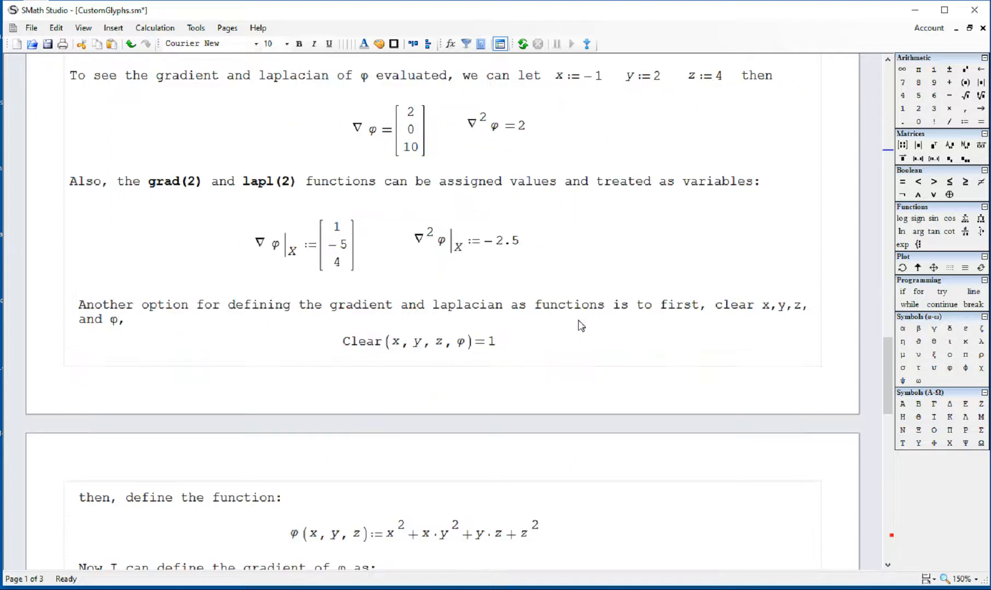
scroll(581, 328, down, 3)
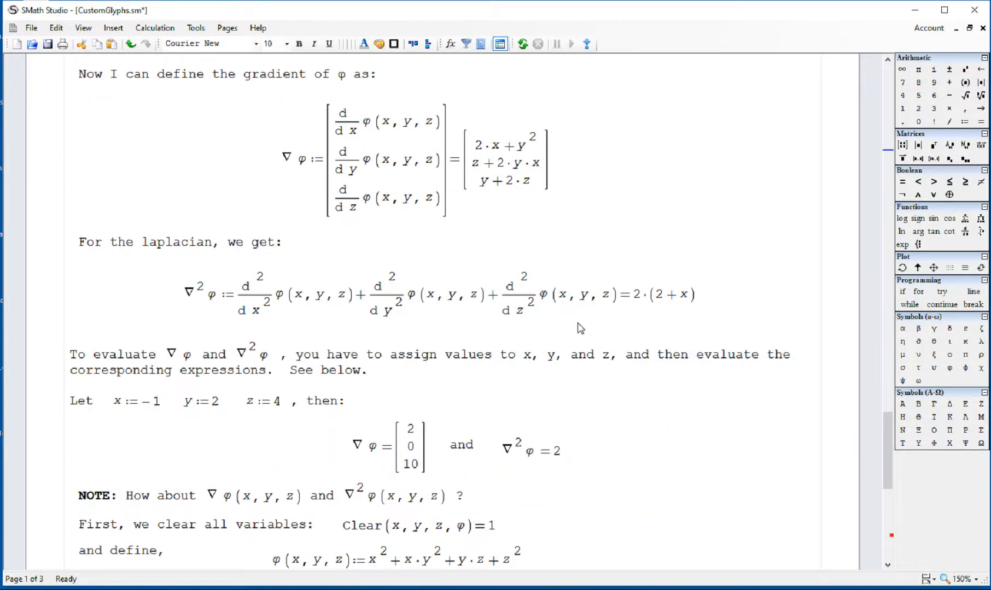
scroll(580, 328, down, 5)
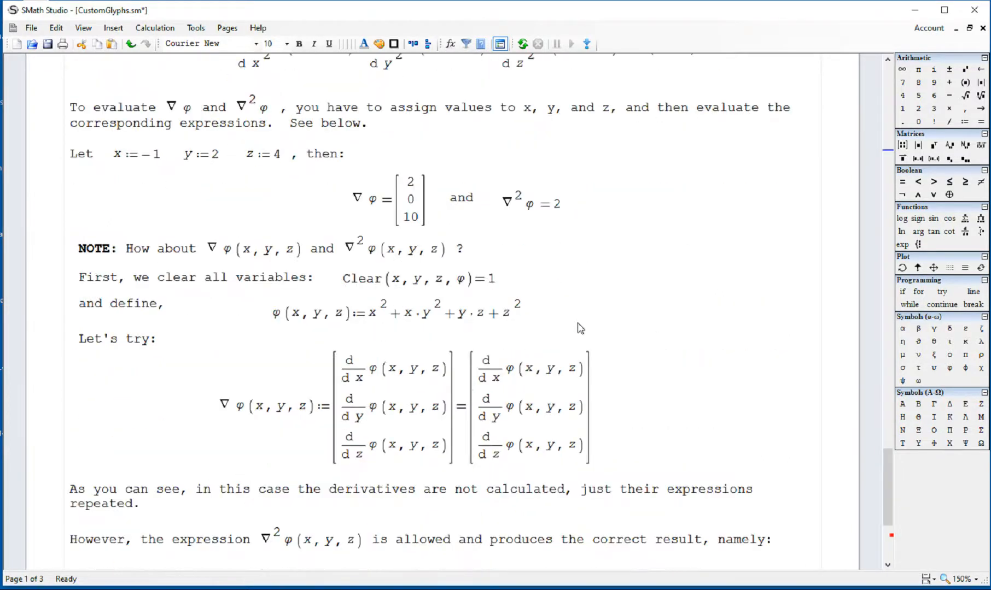
scroll(581, 328, down, 4)
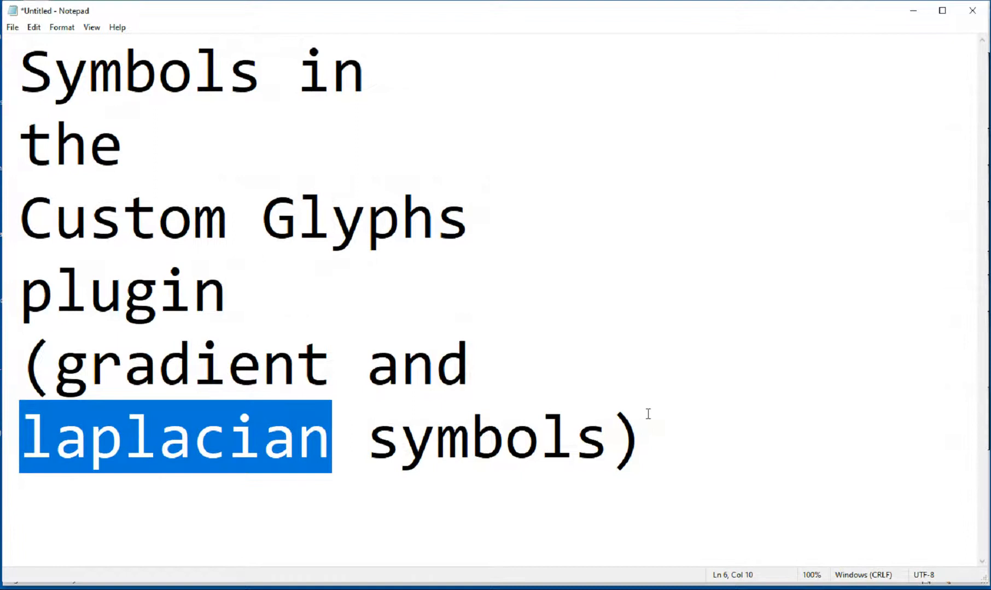
click(648, 414)
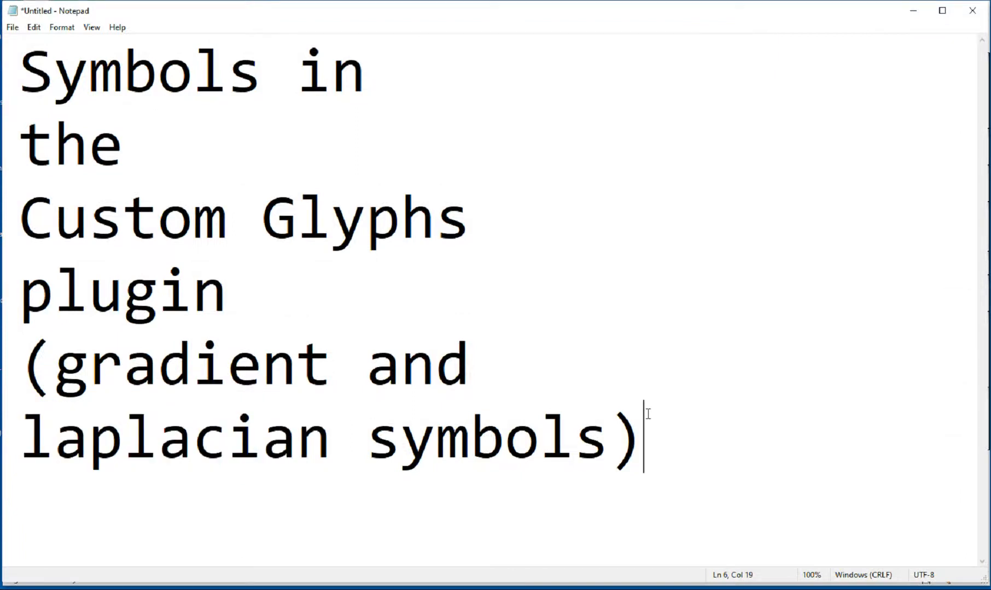